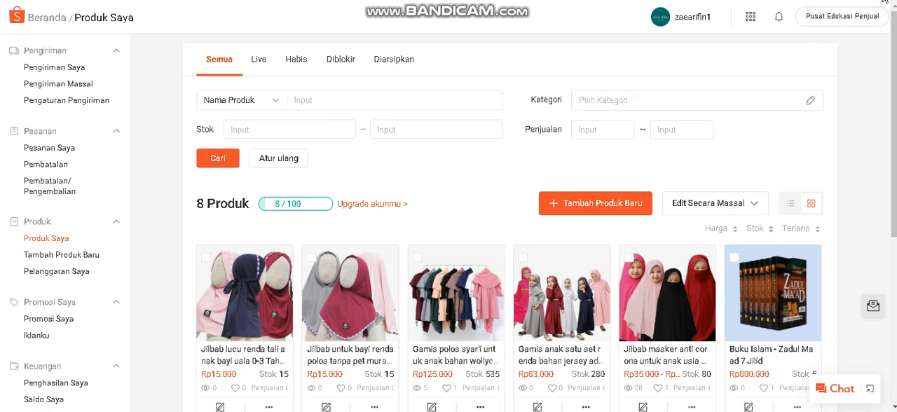
click(881, 0)
mouse_move(590, 171)
mouse_down()
mouse_move(552, 228)
mouse_move(664, 189)
mouse_move(568, 187)
mouse_up()
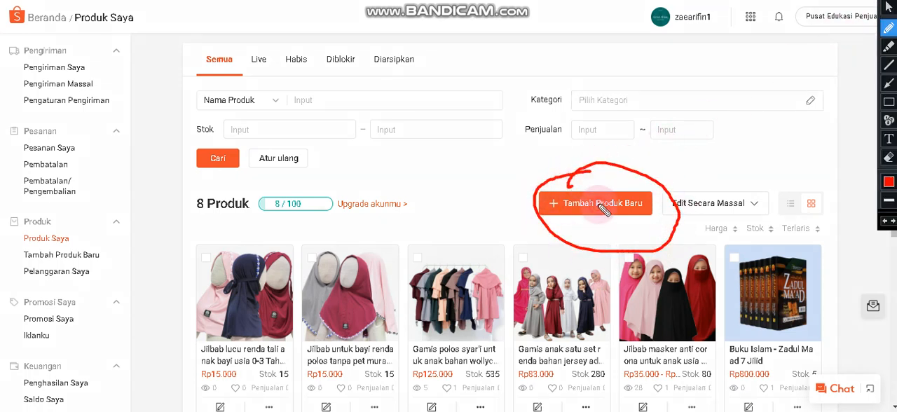
click(875, 6)
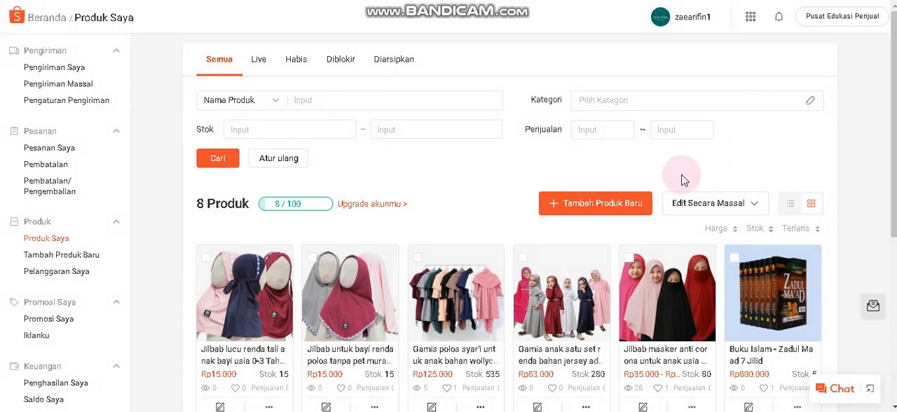
Start a new product and name it "Gamis polos untuk anak perempuan bahan wolfis adem murah", copied from the Tokopedia Seller listing.
click(596, 203)
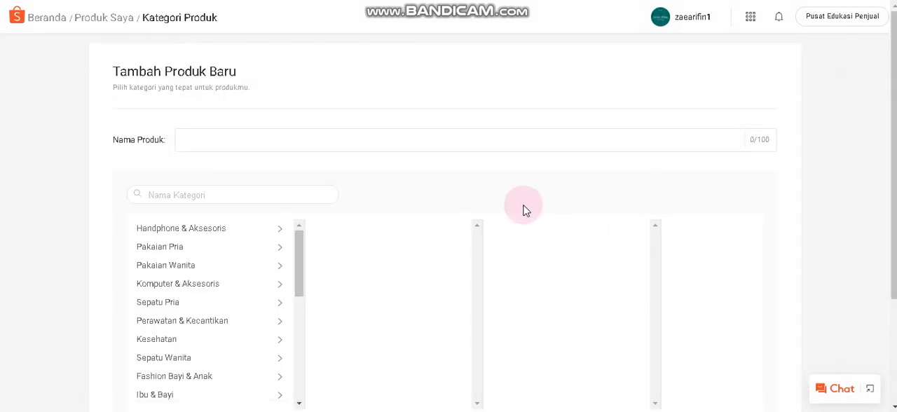
click(242, 140)
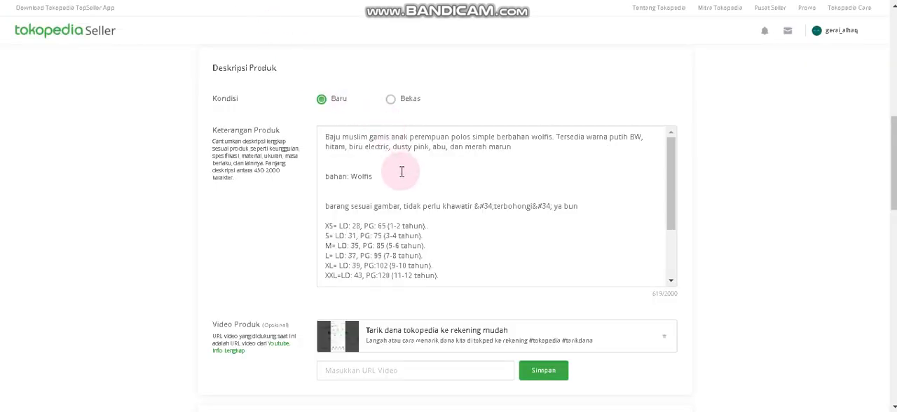
scroll(400, 173, up, 3)
drag(555, 109, 278, 115)
key(ctrl+c)
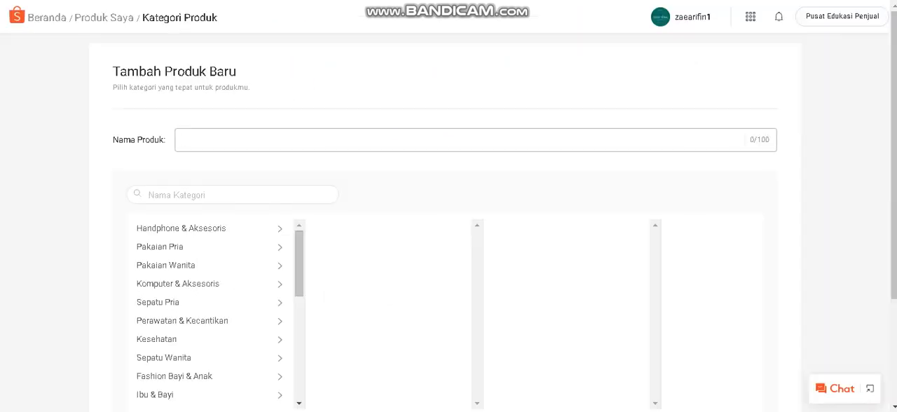
click(296, 133)
right_click(266, 136)
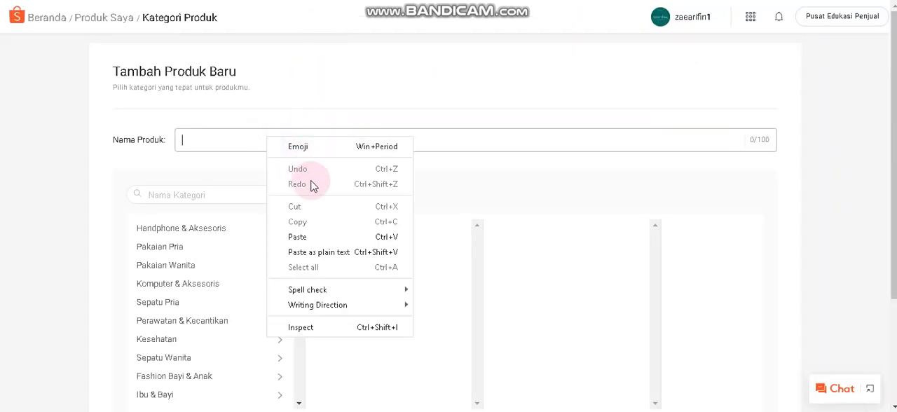
click(310, 236)
Choose the category Fashion Muslim > Pakaian Muslim Anak > Pakaian Muslim Anak Perempuan and continue to the product details.
scroll(313, 203, down, 2)
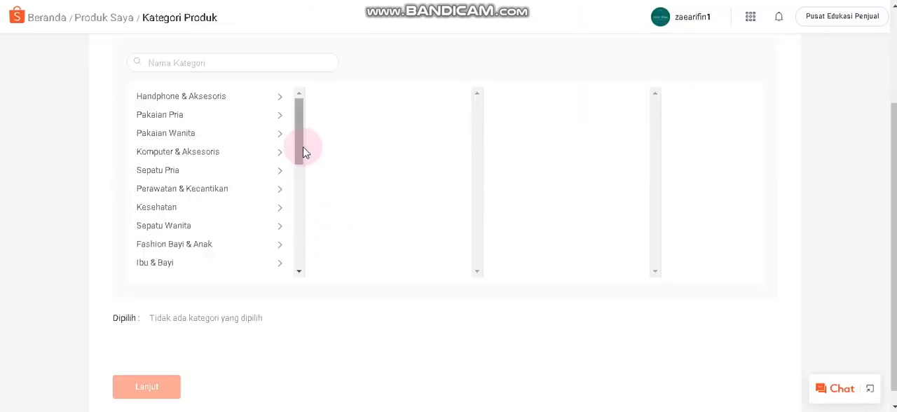
mouse_move(304, 150)
mouse_down()
mouse_move(305, 174)
mouse_move(304, 140)
mouse_up()
scroll(443, 142, up, 2)
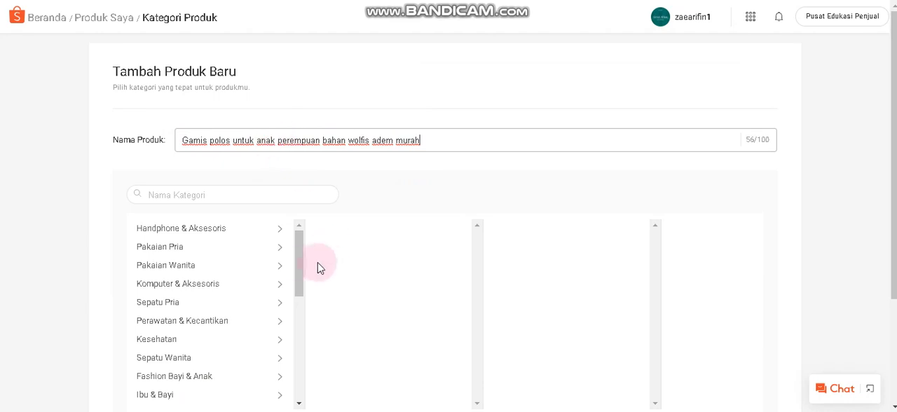
drag(301, 272, 302, 309)
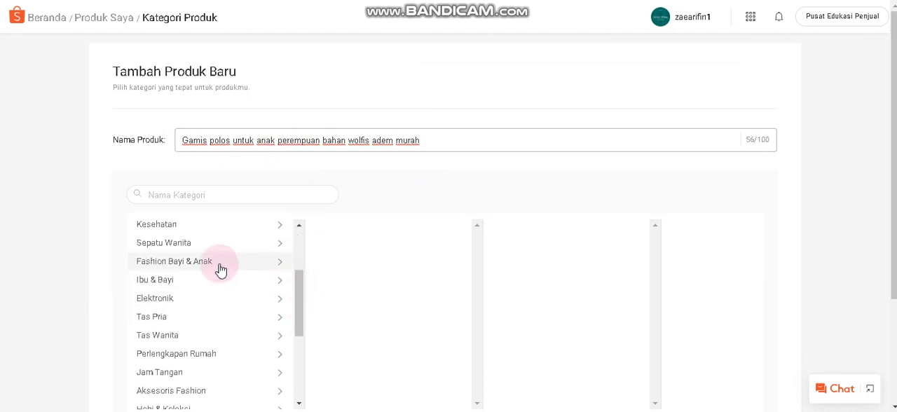
scroll(210, 312, down, 3)
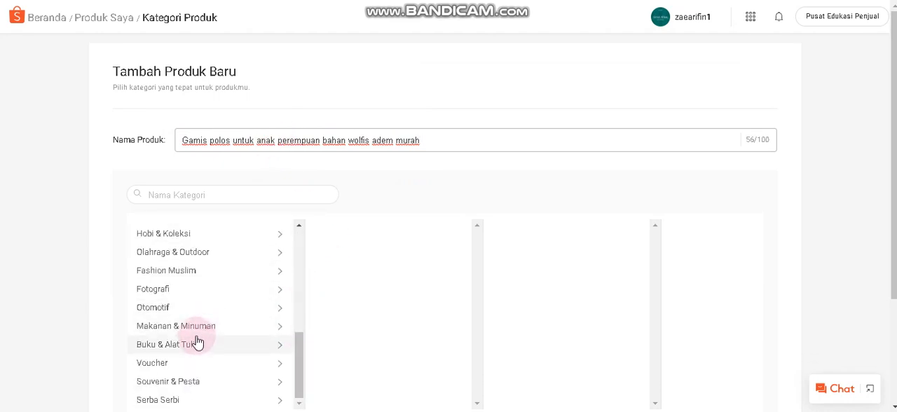
click(283, 273)
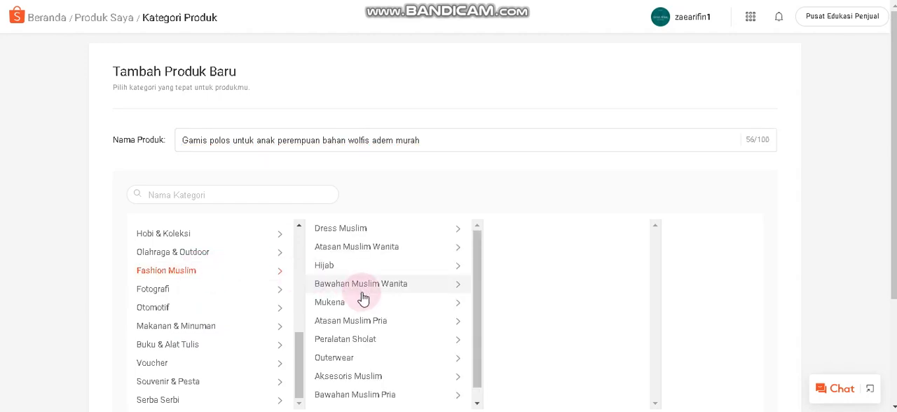
scroll(360, 309, down, 1)
scroll(364, 343, down, 1)
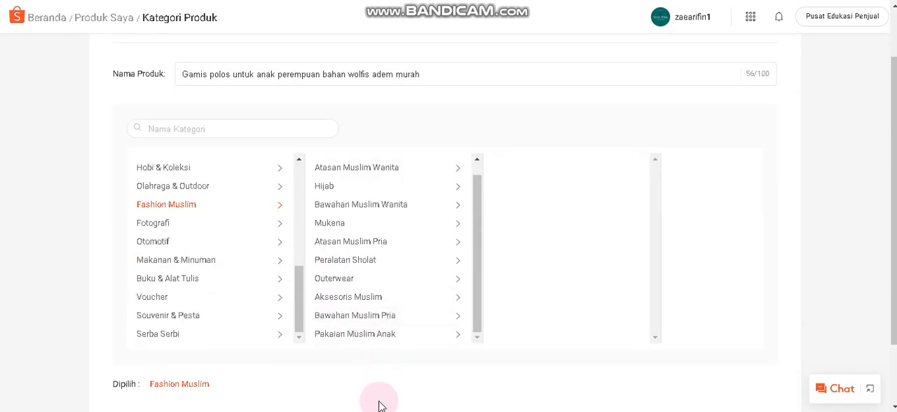
click(395, 334)
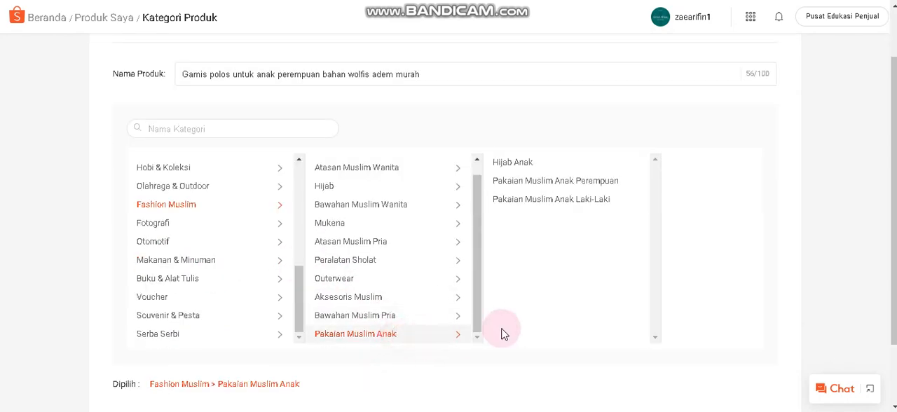
click(550, 188)
scroll(522, 225, down, 1)
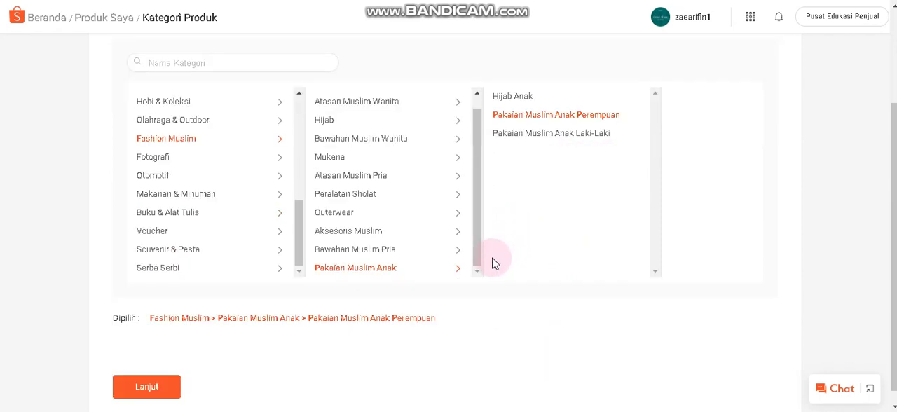
click(160, 375)
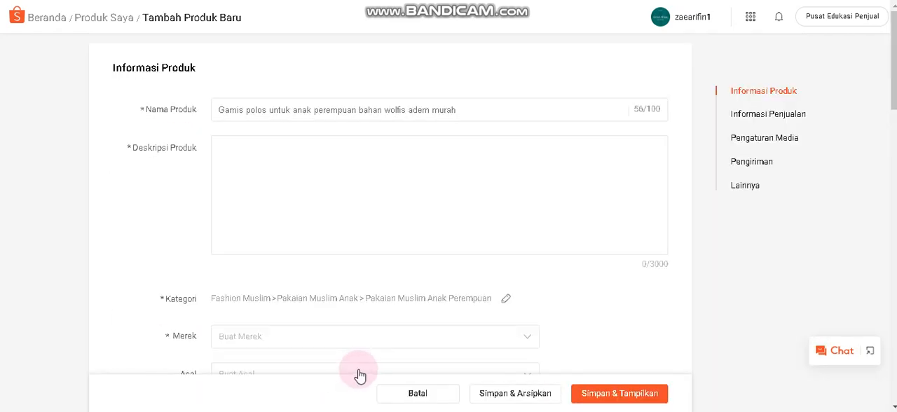
Copy the full product description from the Tokopedia Seller listing into the new product's Deskripsi Produk.
click(254, 159)
key(ctrl+Tab)
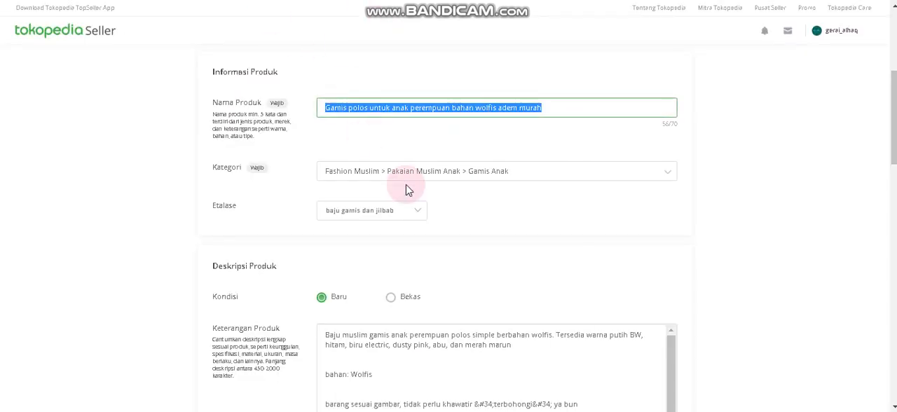
scroll(406, 185, down, 4)
click(392, 151)
key(ctrl+a)
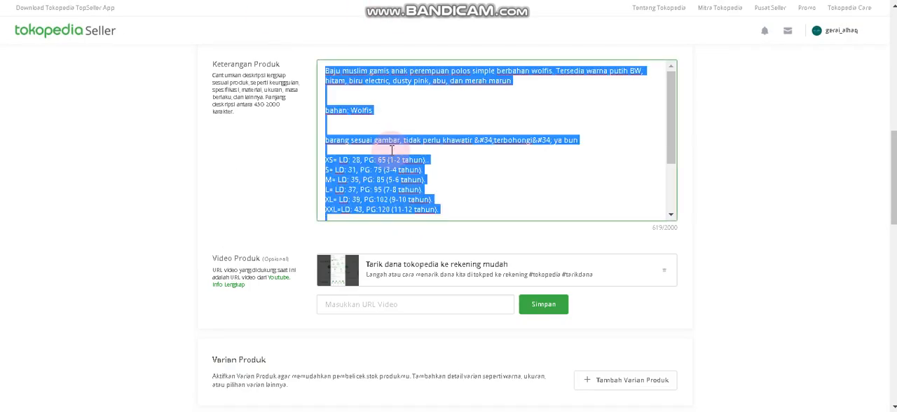
key(ctrl+Tab)
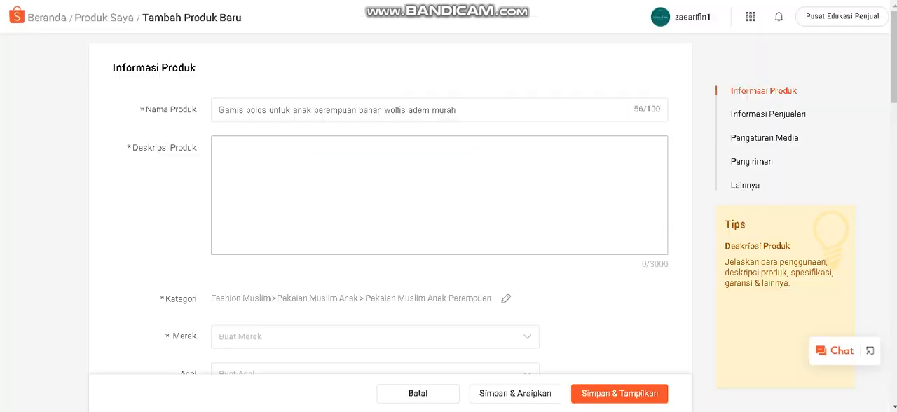
right_click(292, 169)
click(330, 269)
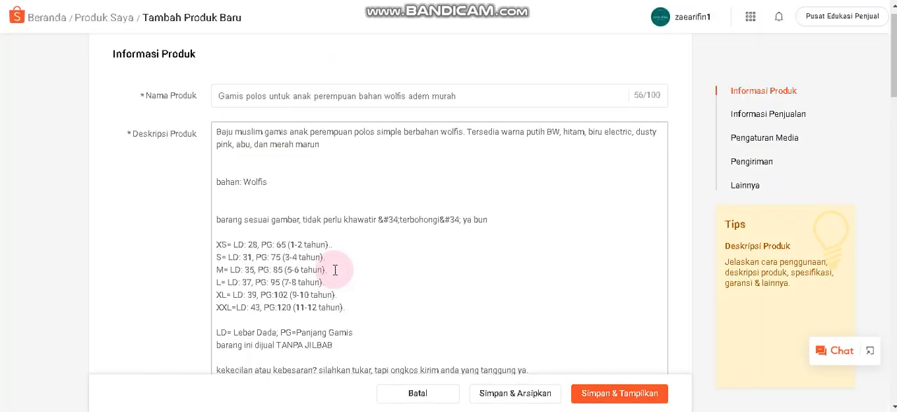
Search the brands for "baju" and set the product's Merek to Bajuyuli.
scroll(395, 264, down, 4)
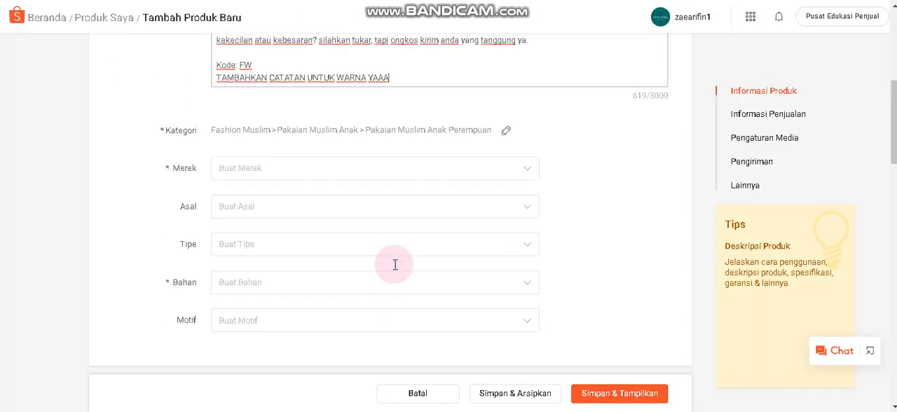
click(524, 104)
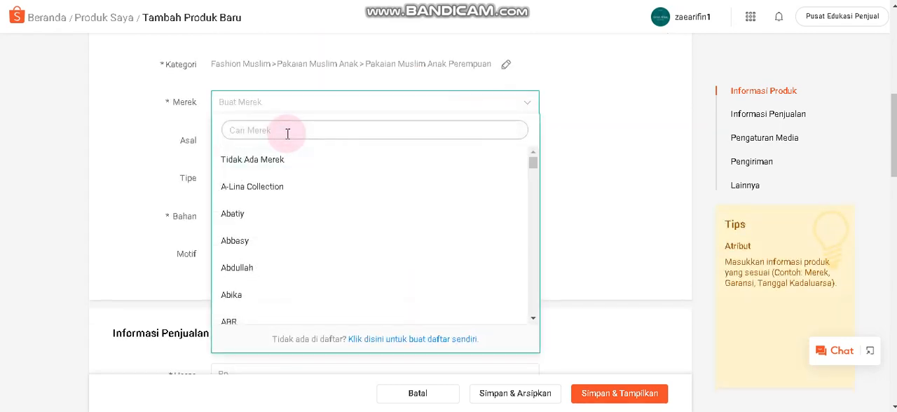
text(baju)
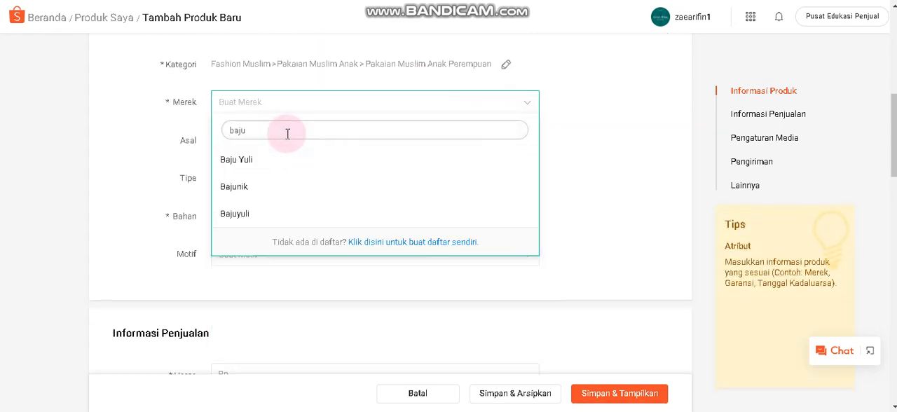
click(242, 216)
Set the product's Asal to Lokal and its Tipe to Gamis.
click(420, 144)
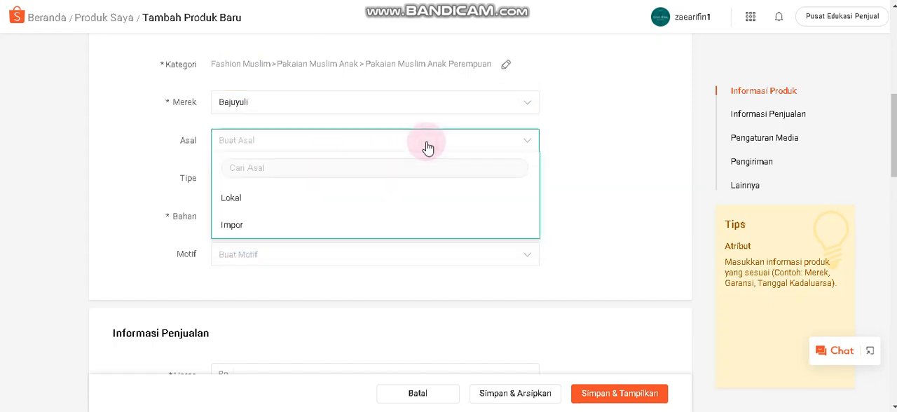
click(266, 198)
click(381, 180)
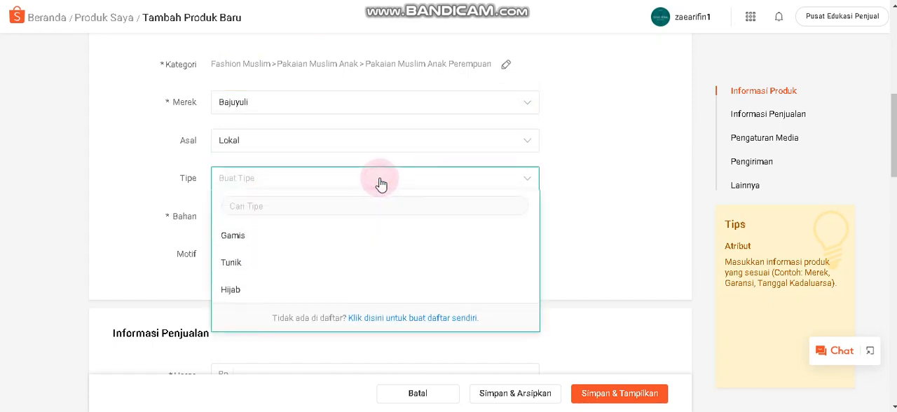
click(265, 242)
Add "wolfis" as a custom Bahan for the product and set its Motif to Polos.
click(314, 219)
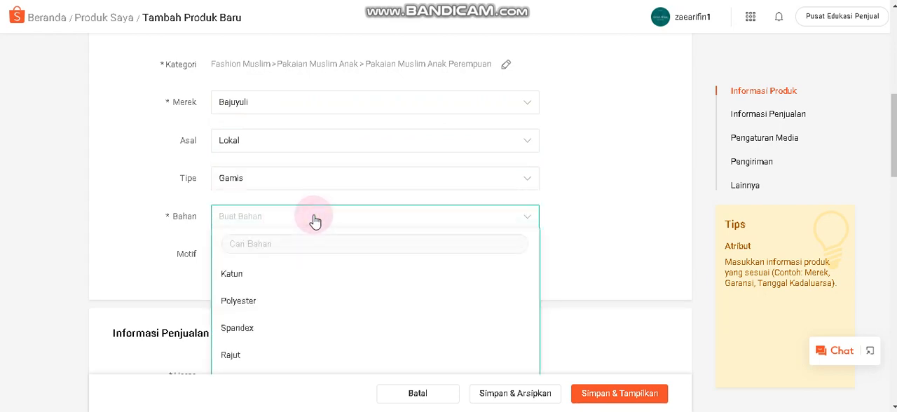
scroll(275, 280, down, 2)
scroll(305, 276, up, 1)
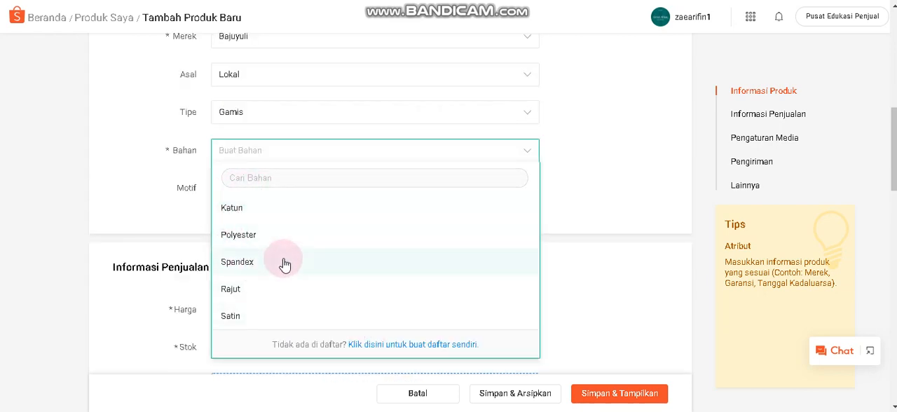
scroll(280, 258, down, 2)
scroll(273, 249, up, 3)
scroll(315, 262, down, 2)
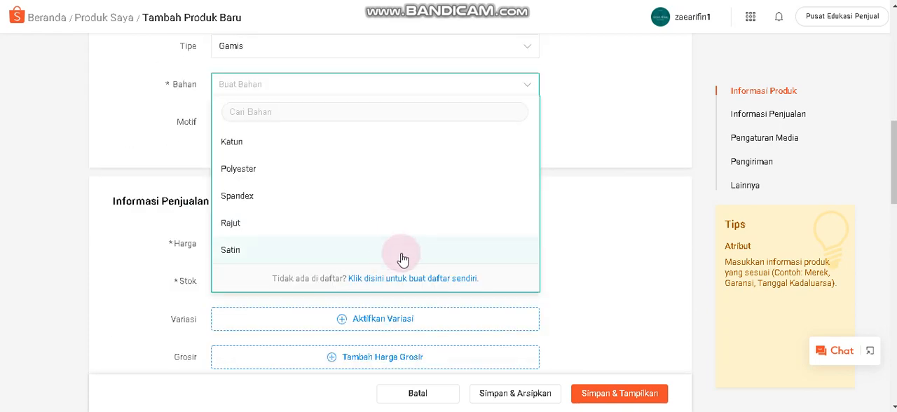
click(392, 278)
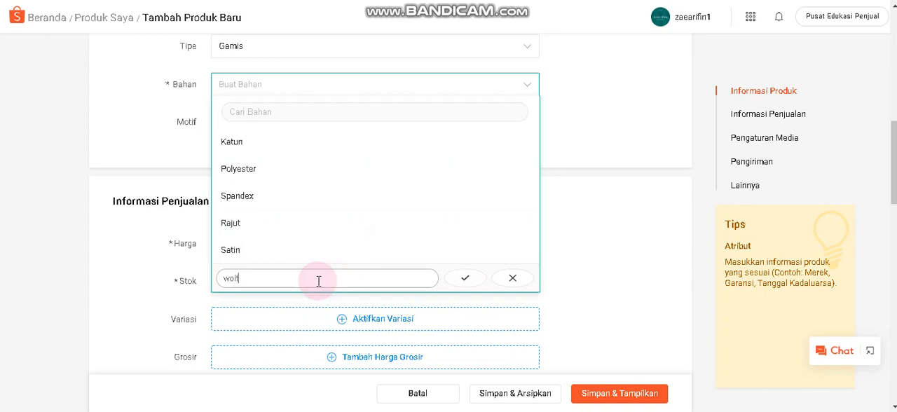
click(464, 278)
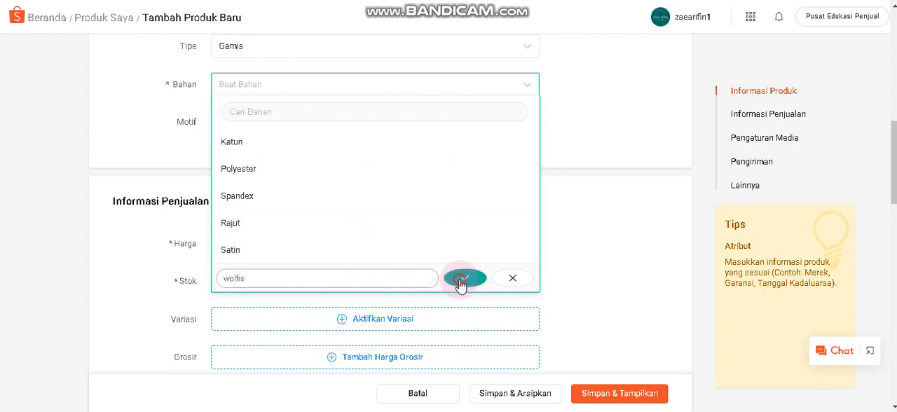
click(232, 140)
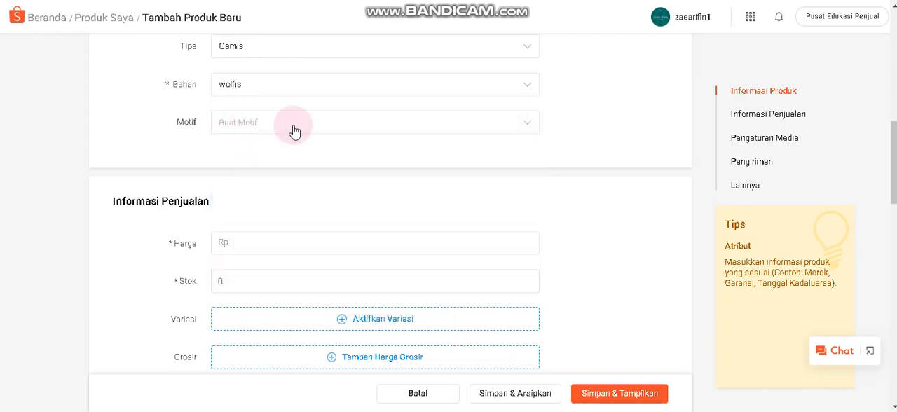
click(292, 130)
click(245, 180)
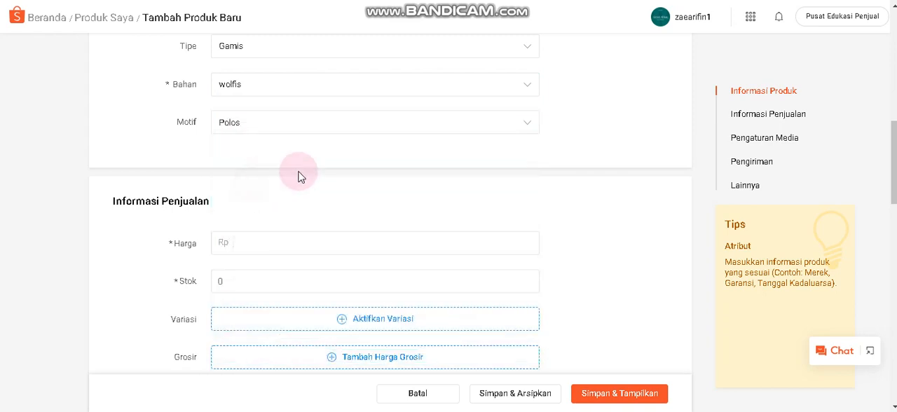
Enable variations in the sales information, name the first variation Warna and enter Abu as its first option.
scroll(340, 168, down, 2)
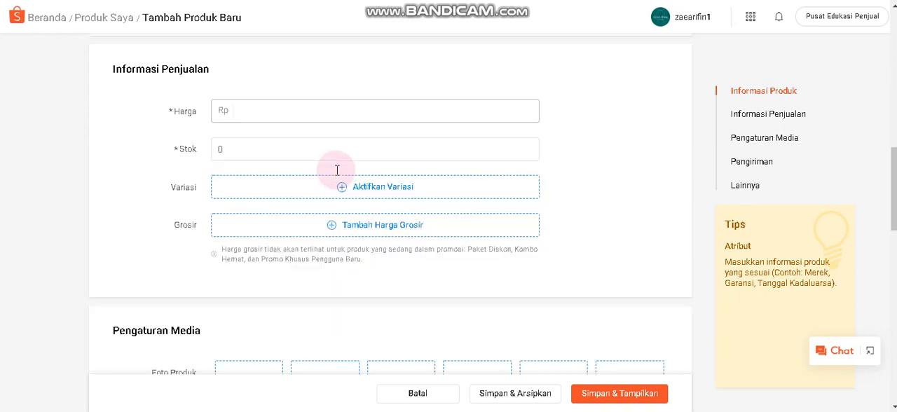
click(256, 109)
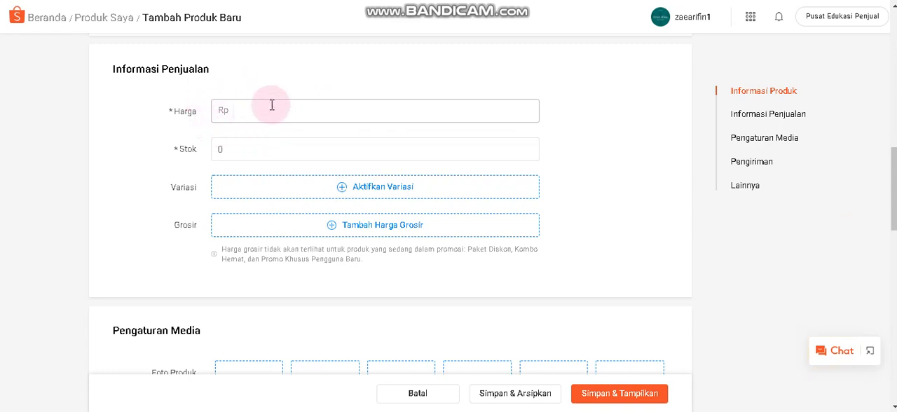
click(368, 194)
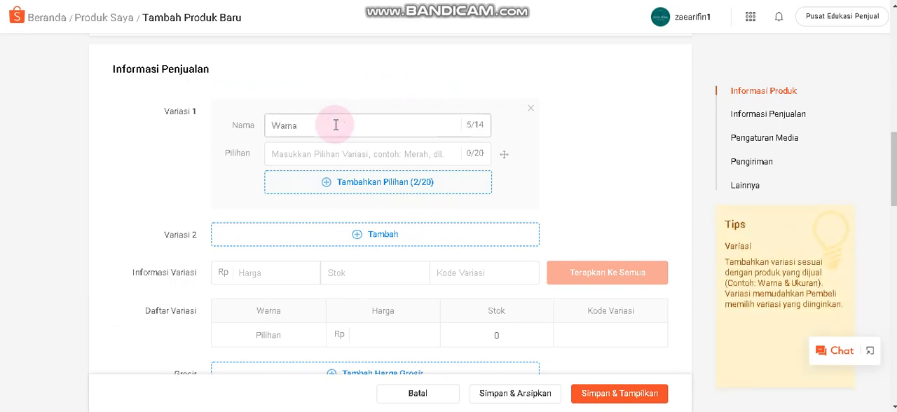
click(339, 155)
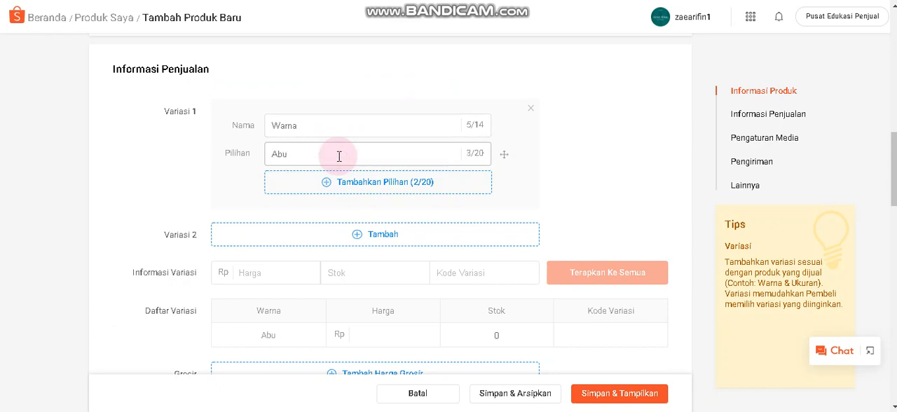
Add Biru Benhur as the second option of the Warna variation.
click(352, 179)
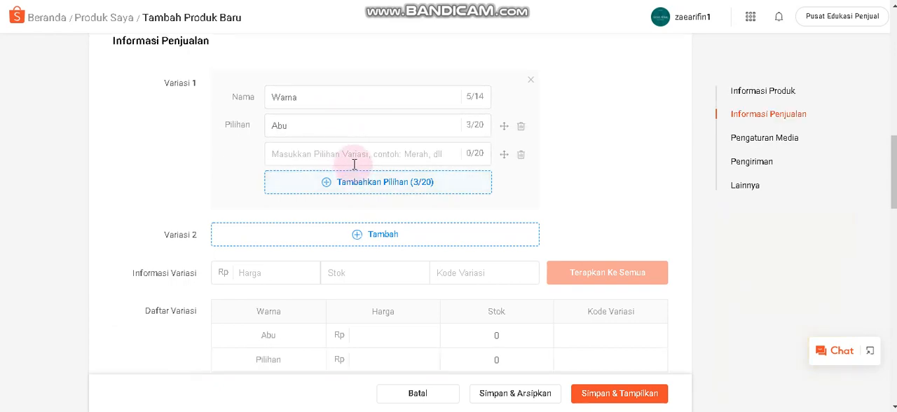
click(345, 157)
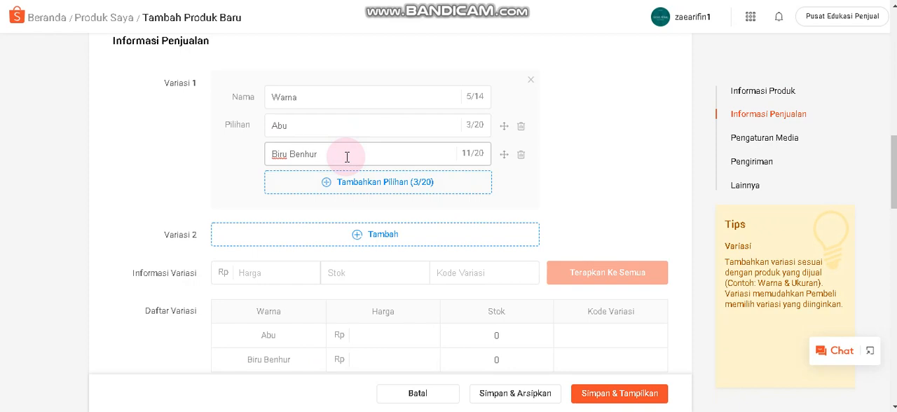
text(Biru Benhur)
Add five more Warna options: Hitam, Dusty Pink, Navy, Putih and Marun.
click(352, 182)
click(356, 186)
click(358, 188)
click(357, 187)
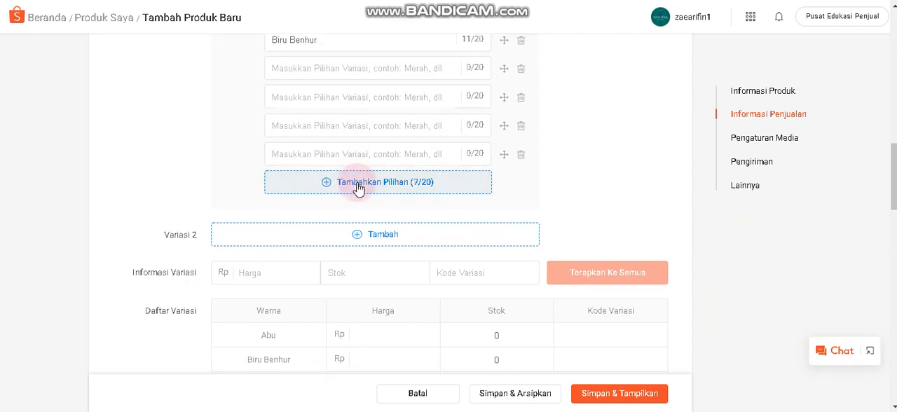
scroll(357, 188, up, 2)
click(306, 199)
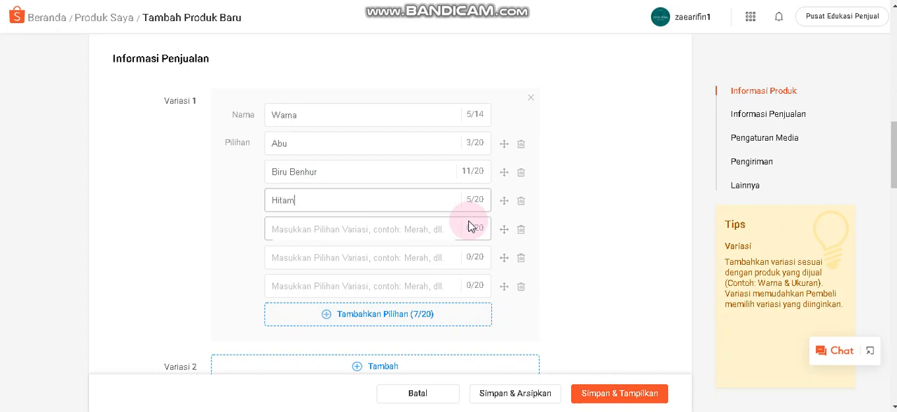
click(345, 229)
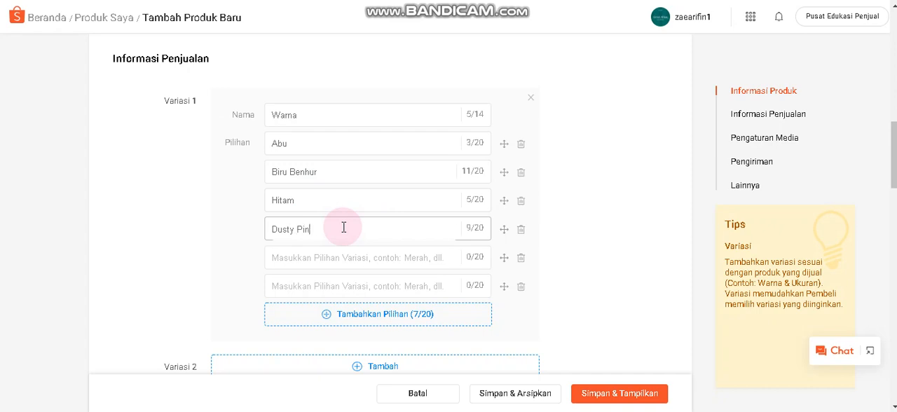
click(325, 262)
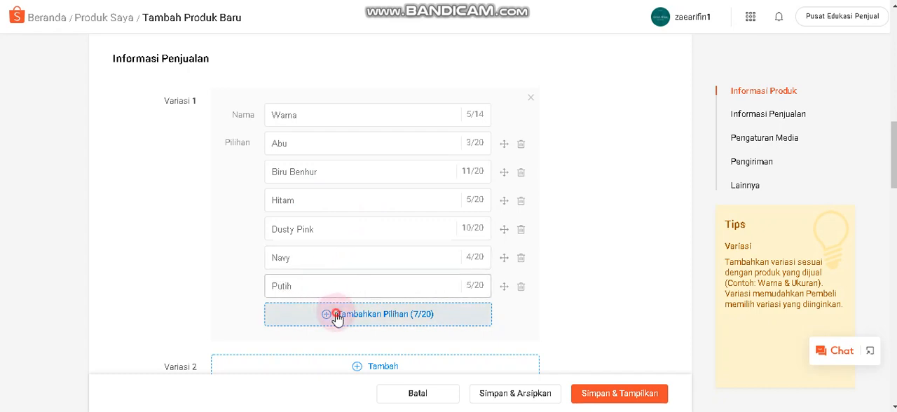
click(330, 315)
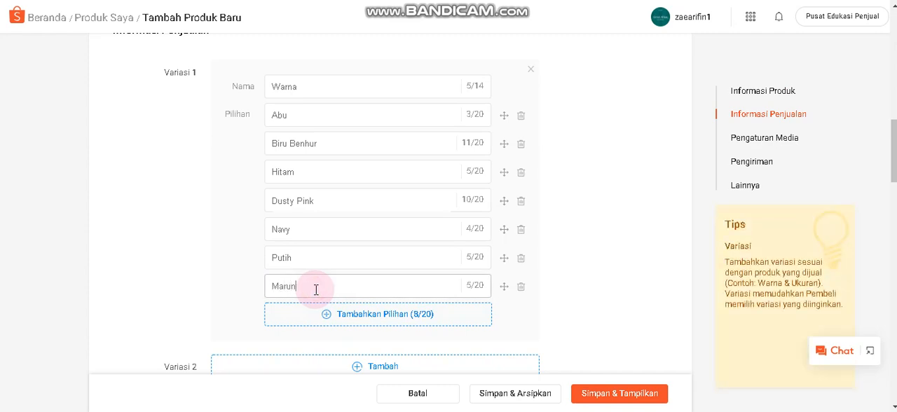
Add a second variation named Size and enter XS as its first option.
scroll(460, 248, down, 1)
scroll(434, 248, down, 1)
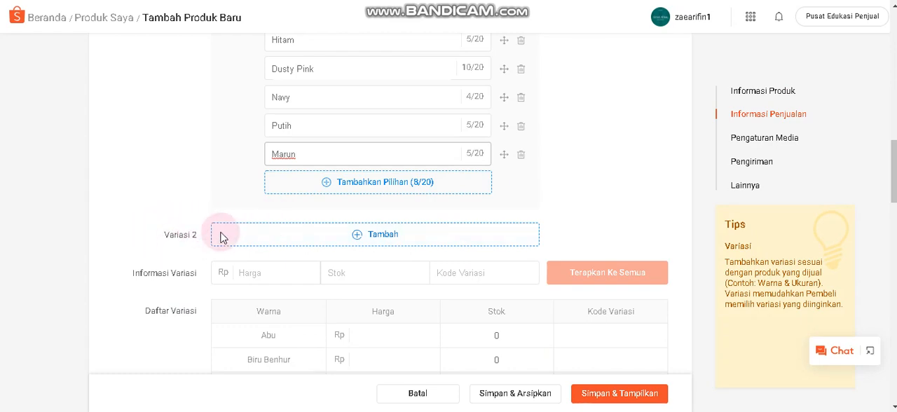
click(374, 234)
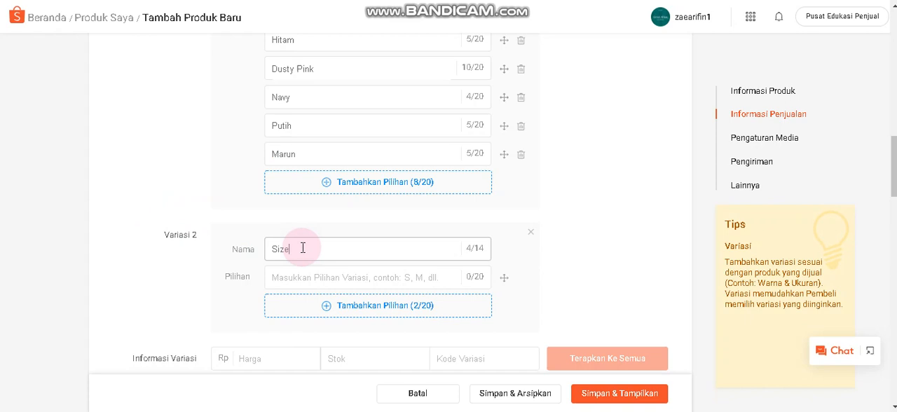
click(348, 283)
text(XS)
Add the options S, M, L, XL and XXL to the Size variation.
click(348, 306)
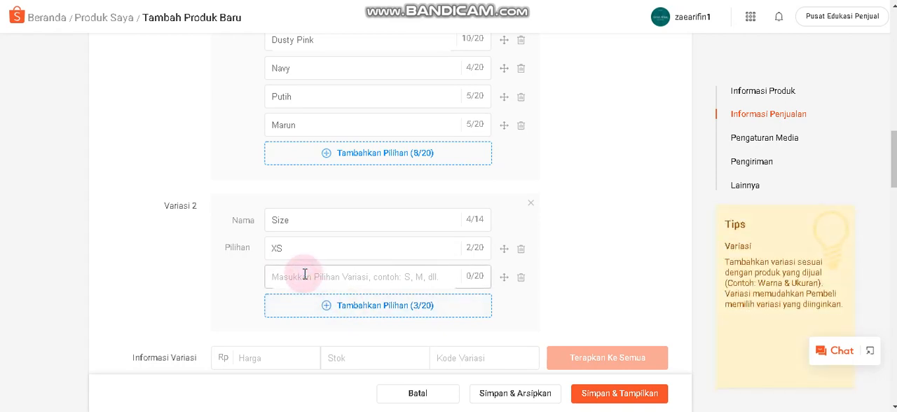
text(S)
click(327, 308)
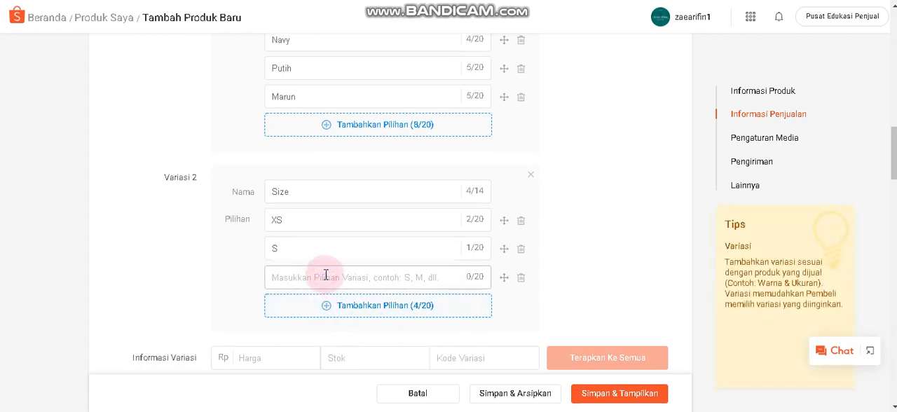
click(333, 306)
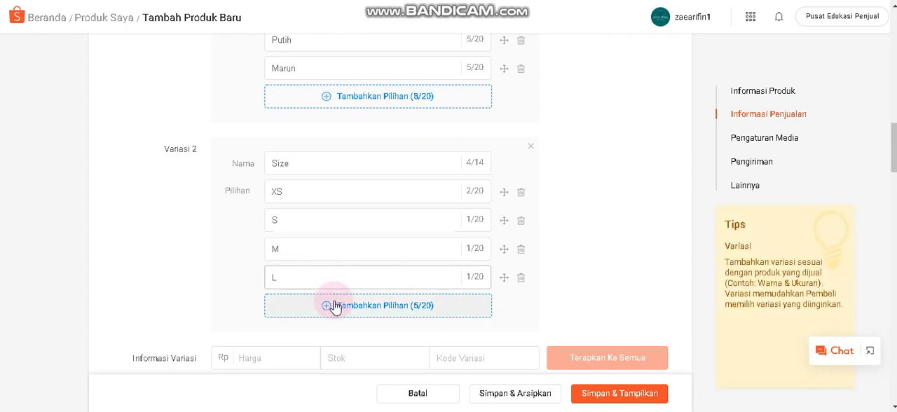
click(321, 302)
text(XL)
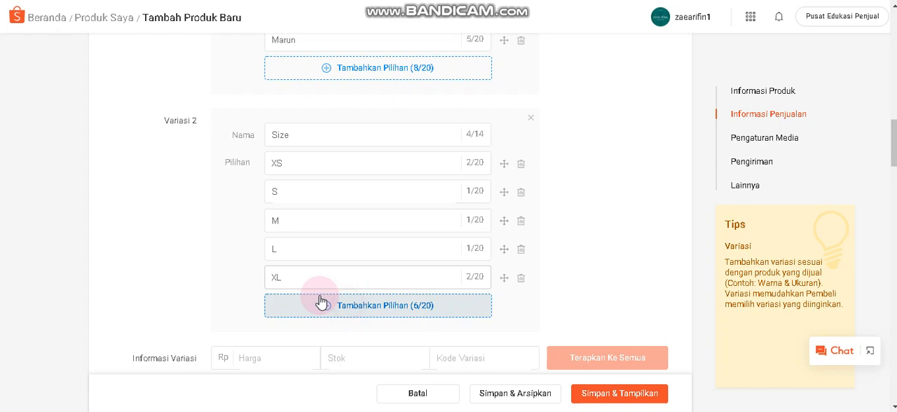
click(320, 303)
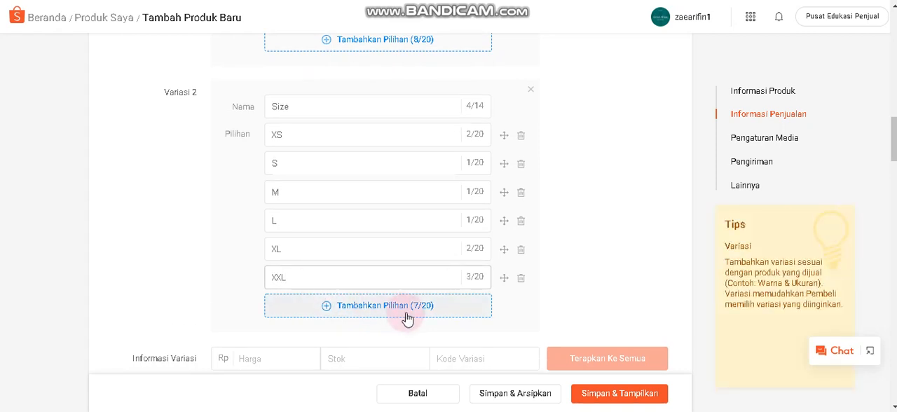
Set the shared variation price to Rp 55000 and the variation code to FW, and apply them to all variations.
scroll(402, 315, down, 3)
scroll(330, 255, up, 1)
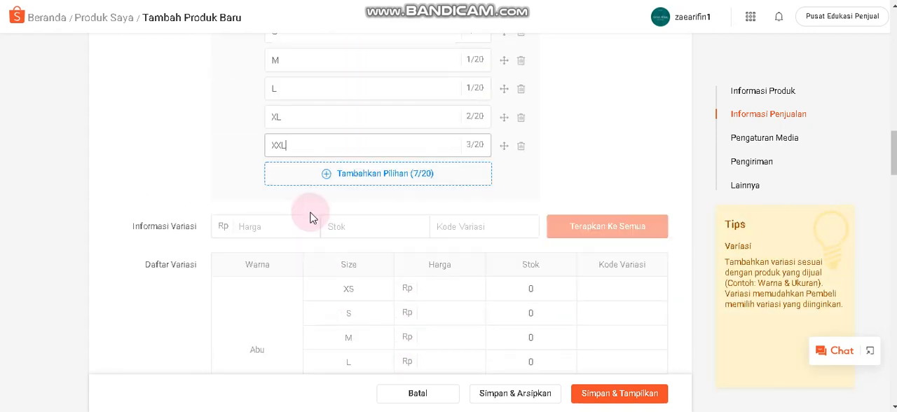
click(252, 227)
scroll(281, 222, down, 3)
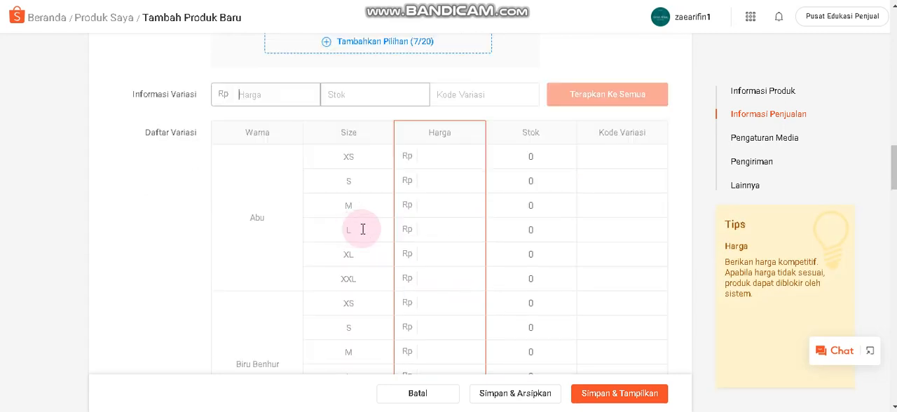
scroll(363, 227, up, 1)
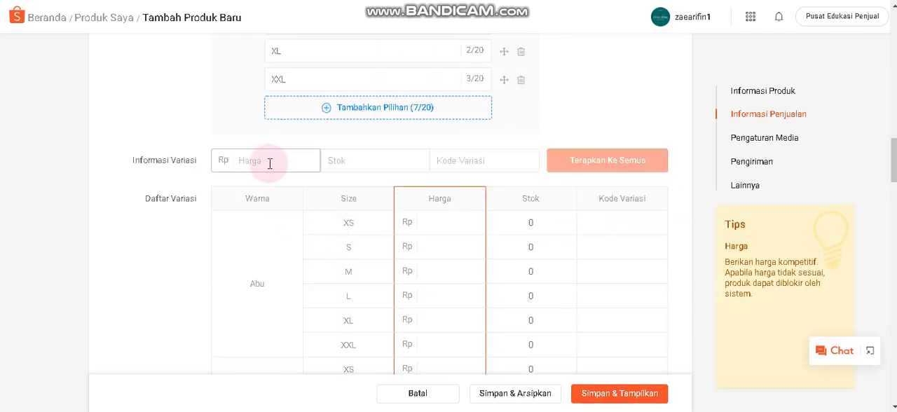
text(55000)
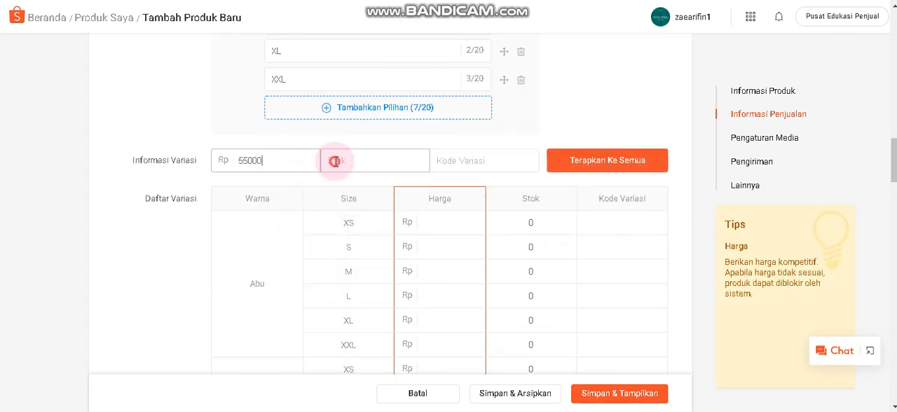
click(343, 161)
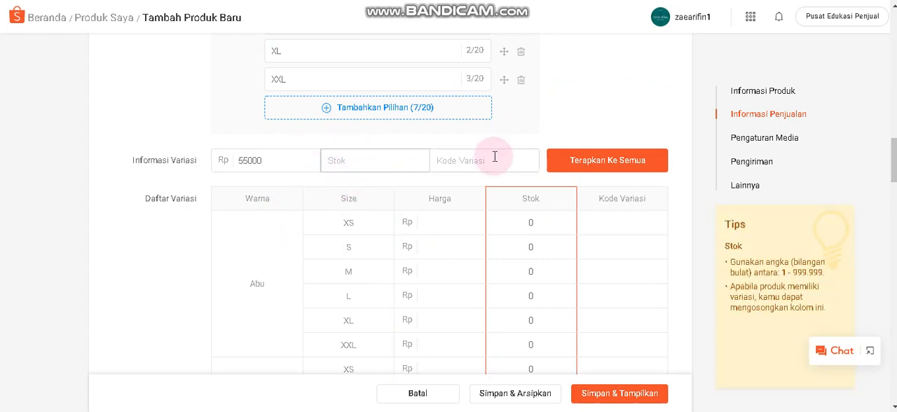
click(469, 158)
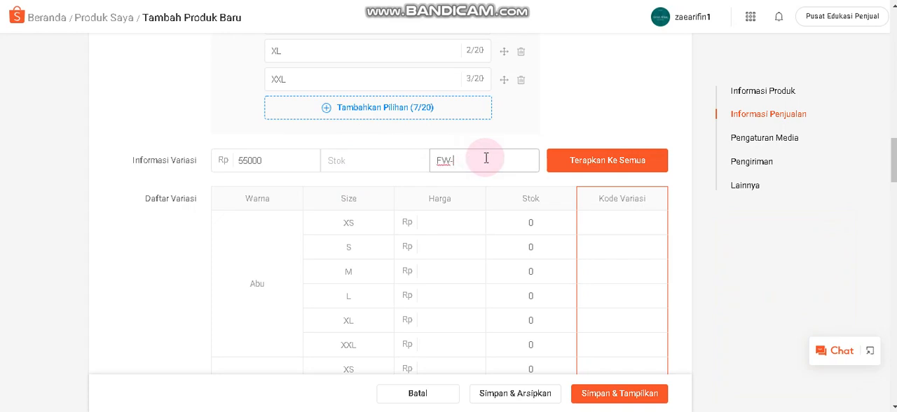
click(623, 161)
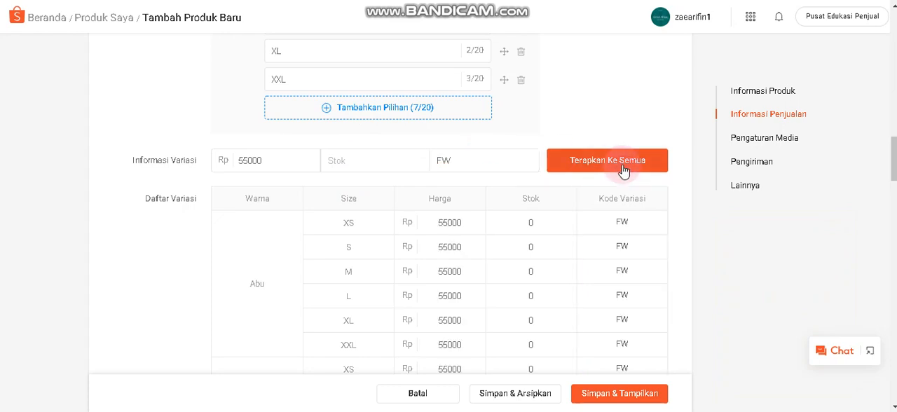
Set the stock of the Abu variations to 4 for XS, 2 for S, 1 for M and 1 for L.
scroll(530, 214, down, 2)
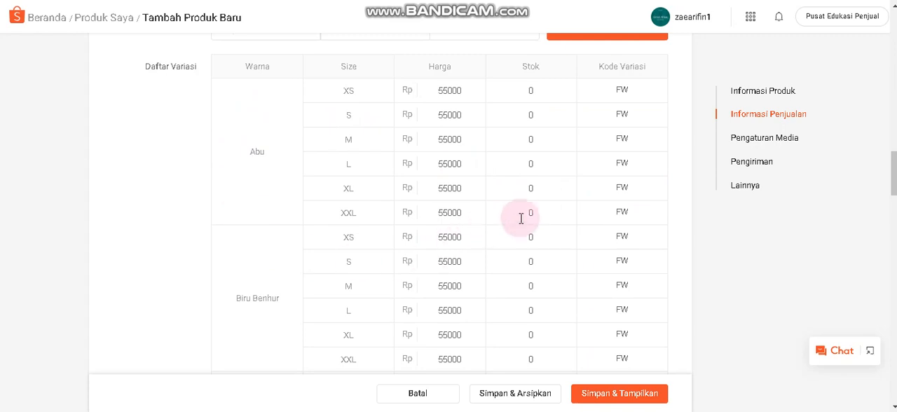
scroll(530, 215, up, 2)
scroll(532, 203, down, 3)
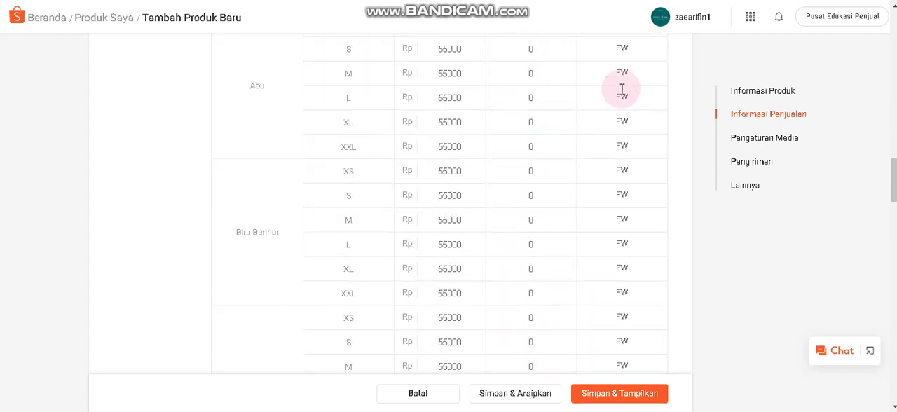
scroll(619, 277, up, 2)
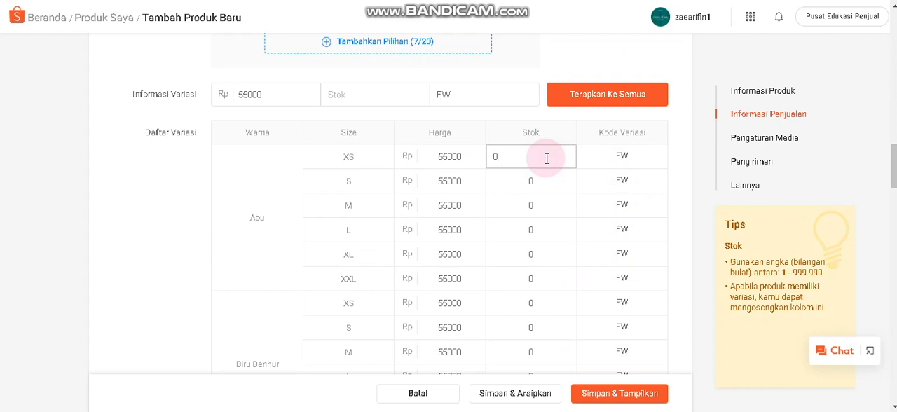
text(4)
click(545, 180)
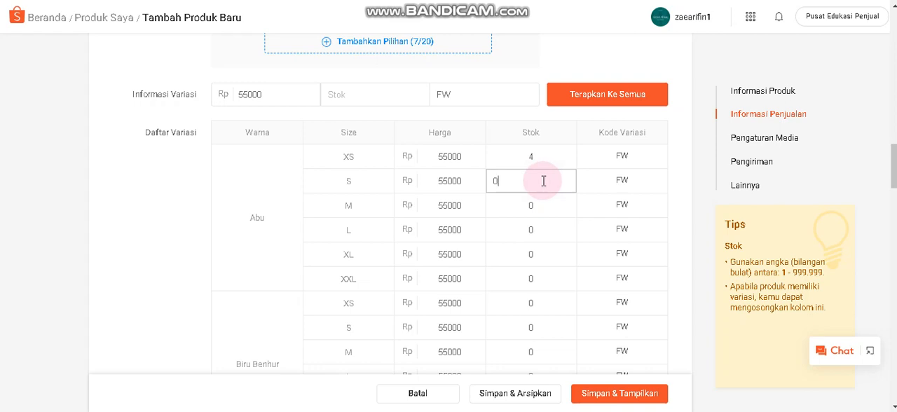
click(538, 210)
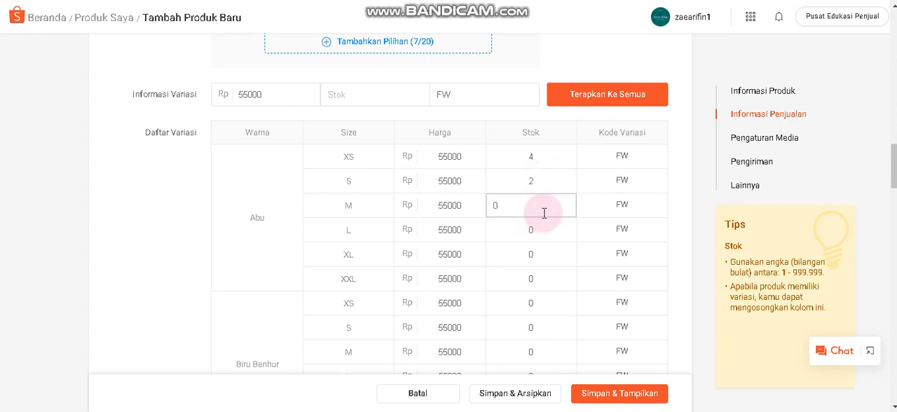
text(1)
click(555, 234)
text(1)
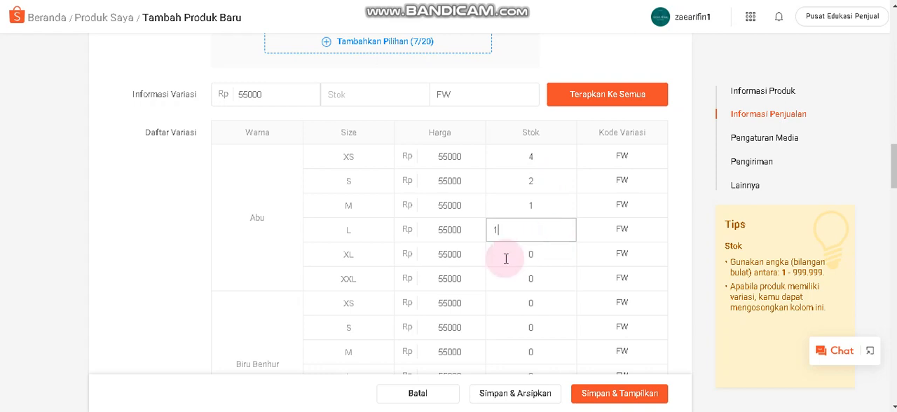
Set the Biru Benhur stock to 15 for XS, 2 for S, 19 for M, 8 for L and 1 for XL.
scroll(456, 274, down, 2)
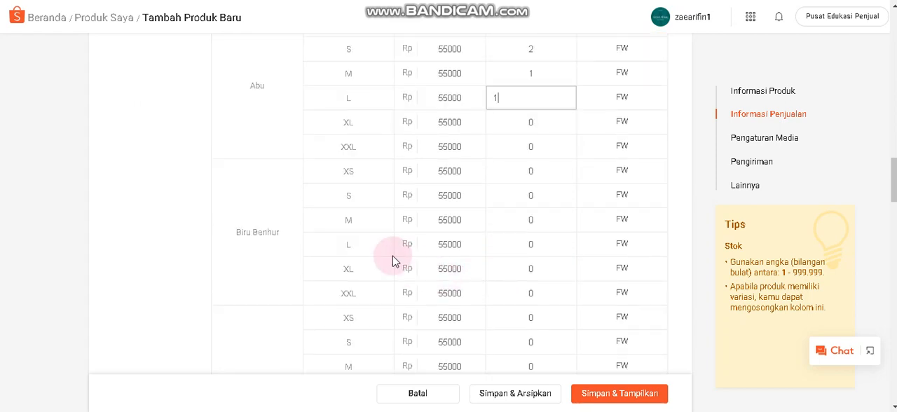
click(544, 180)
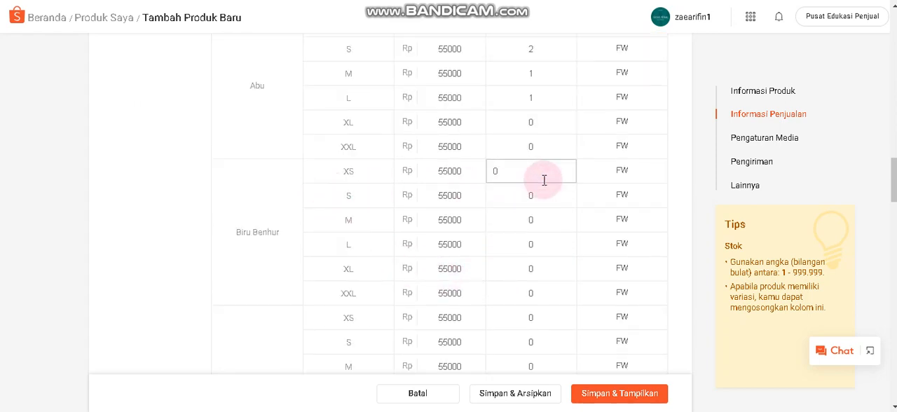
text(15)
click(541, 197)
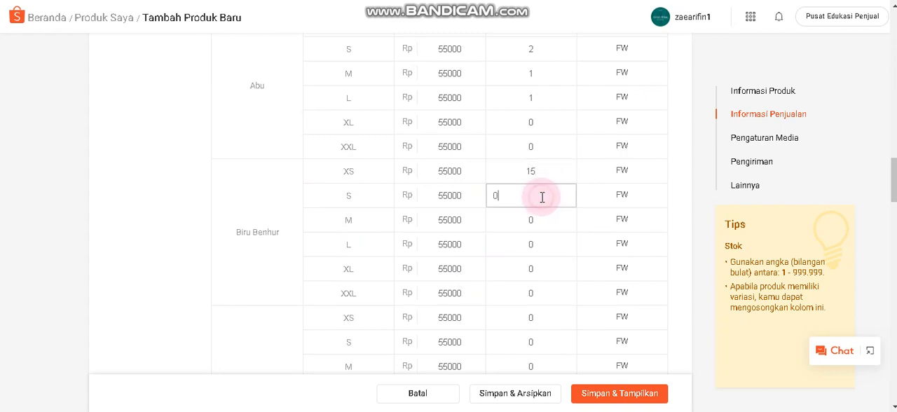
text(2)
click(547, 221)
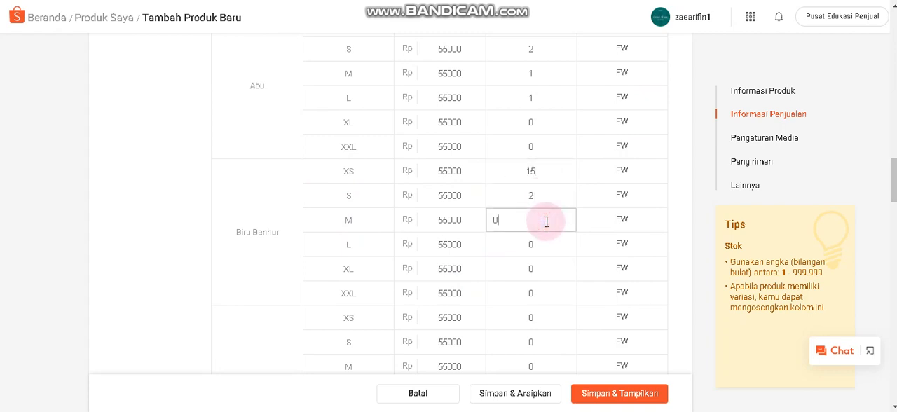
text(19)
click(554, 250)
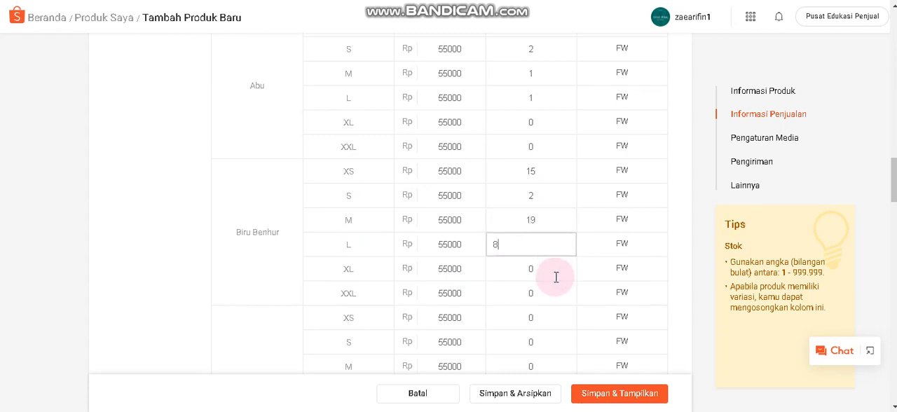
click(553, 279)
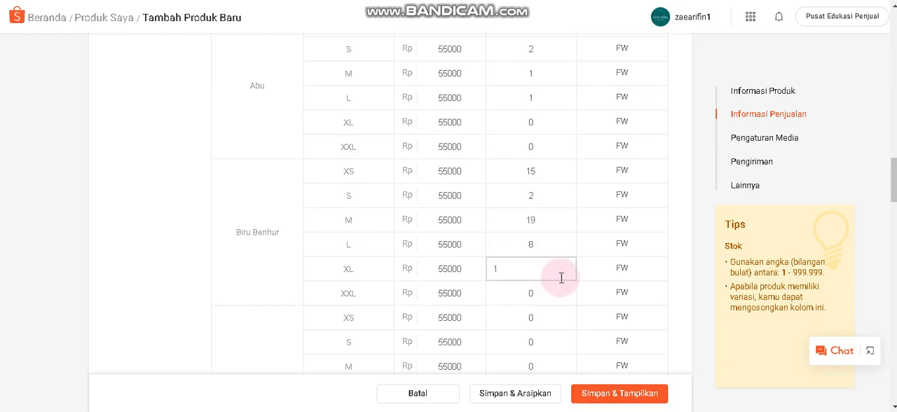
Set the stock of the Hitam variations to 2 for XS and 2 for S.
scroll(555, 279, down, 2)
click(549, 190)
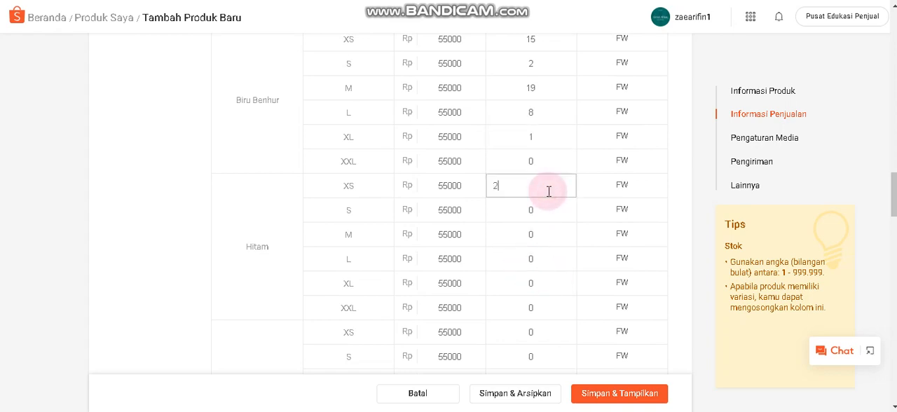
text(2)
click(544, 209)
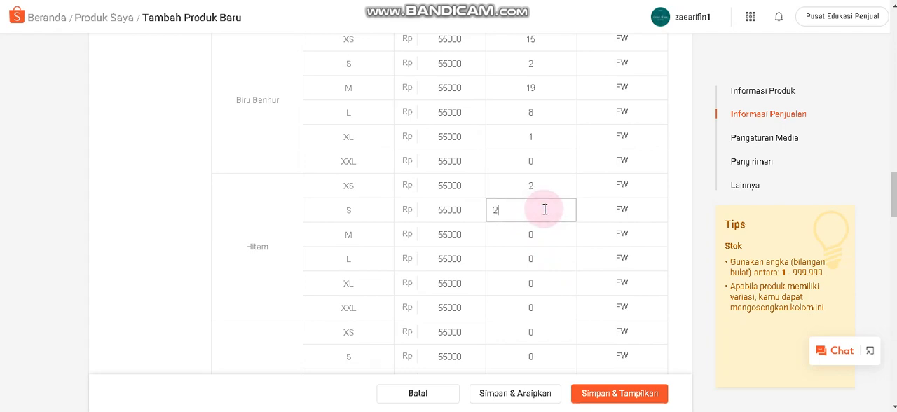
Set the Dusty Pink stock to 8 for XS, 5 for S, 12 for M and 6 for L.
scroll(544, 209, down, 3)
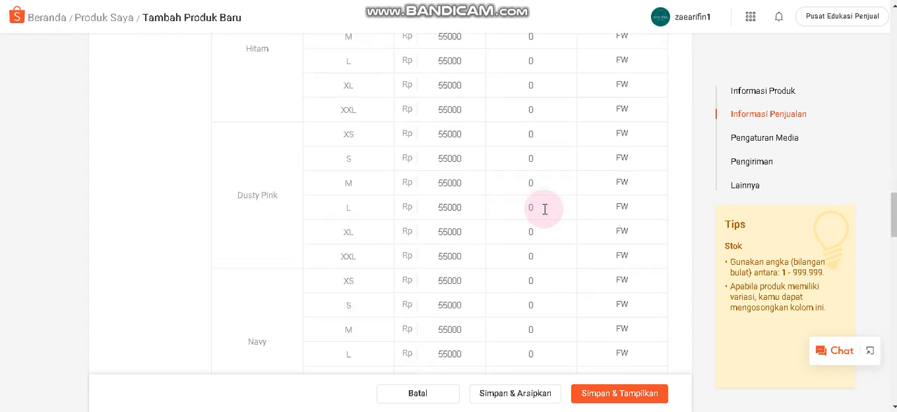
click(544, 135)
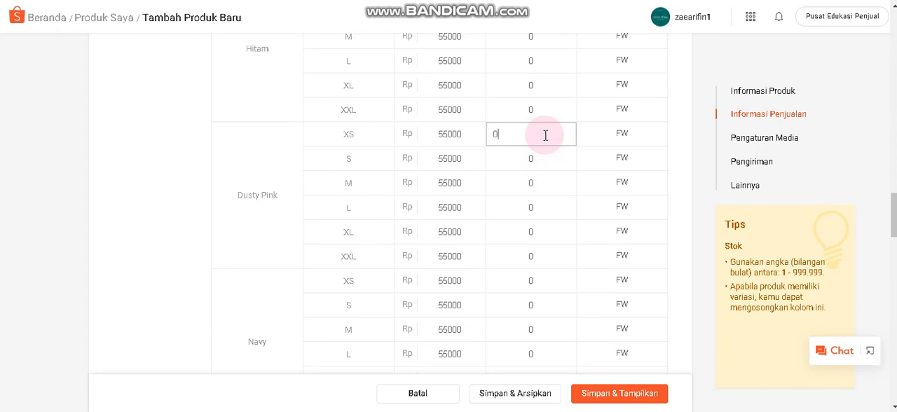
scroll(544, 136, up, 2)
scroll(539, 136, down, 1)
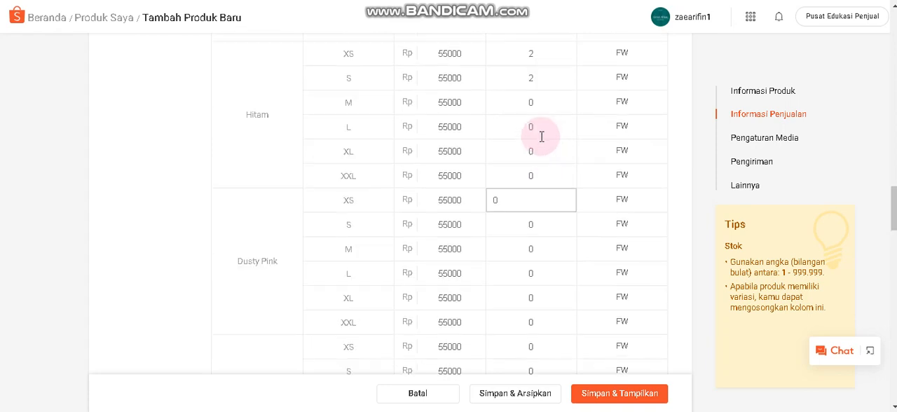
click(542, 225)
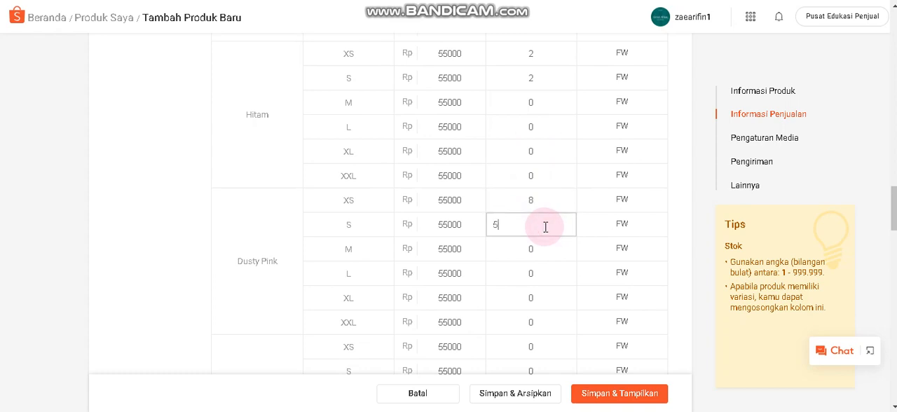
click(545, 251)
text(12)
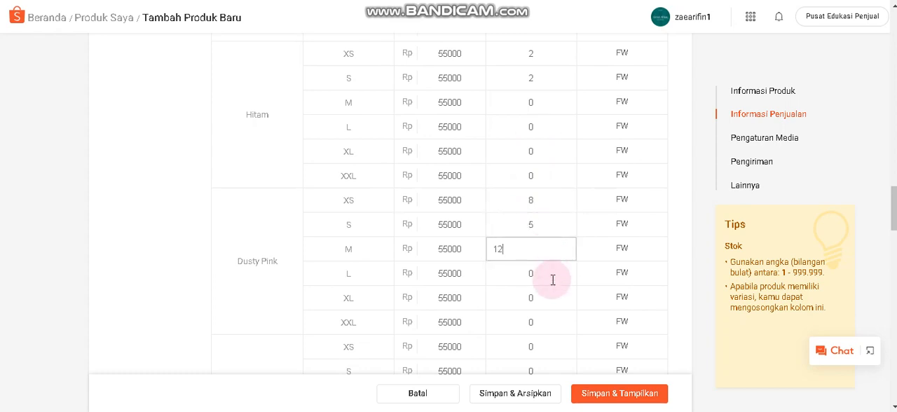
click(552, 279)
Set the Navy stock to 14 for XS, 7 for S, 12 for M and 7 for L.
scroll(552, 279, down, 3)
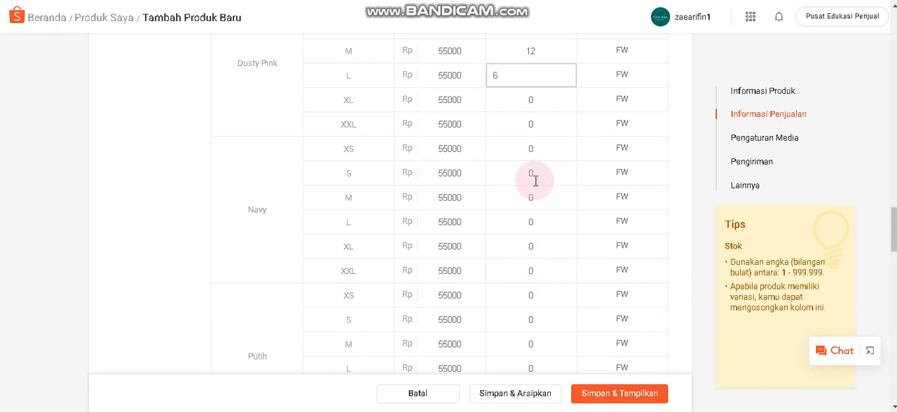
click(545, 148)
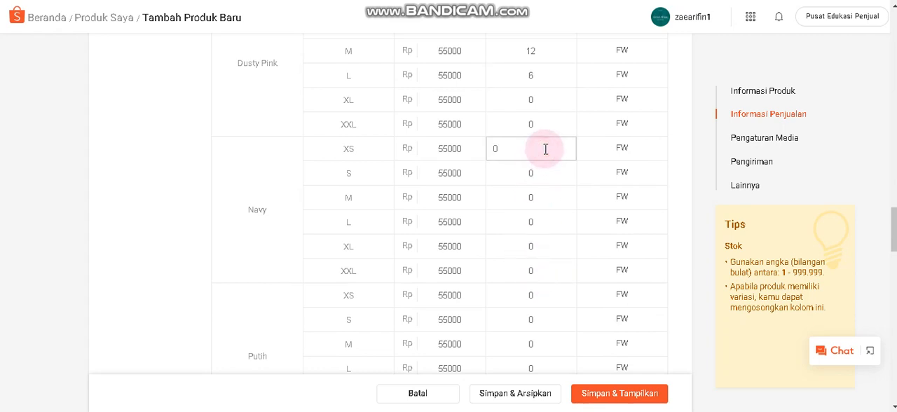
text(14)
click(545, 175)
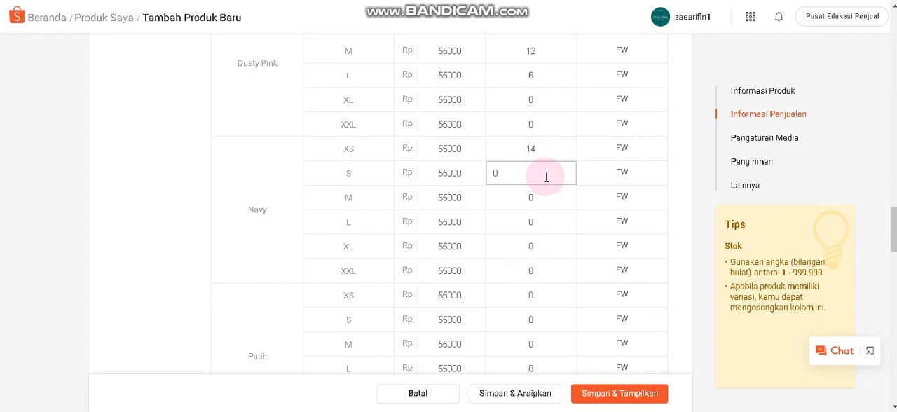
text(7)
click(538, 197)
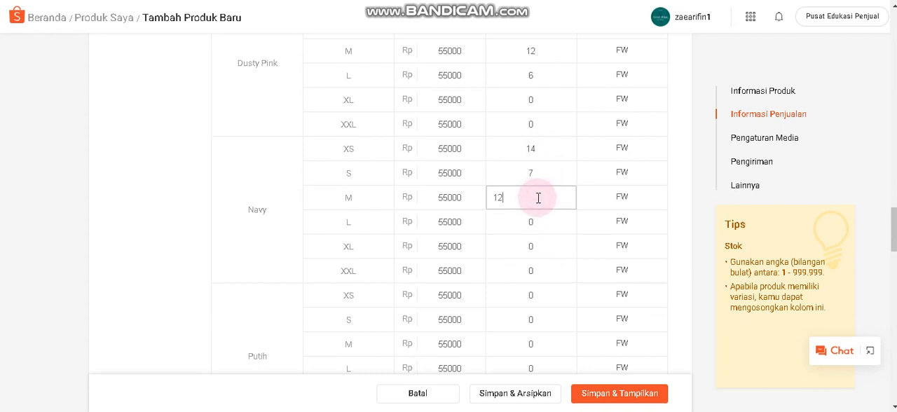
click(538, 220)
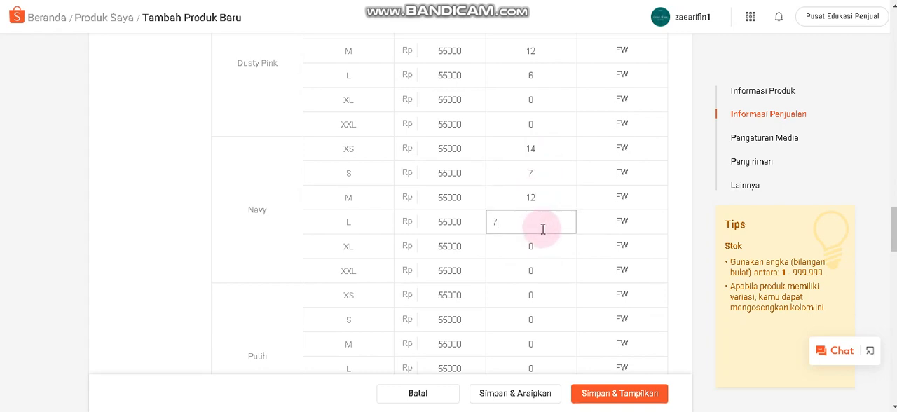
Set the stock of the Putih variations to 6 for XS, 13 for M and 4 for L.
scroll(541, 222, down, 3)
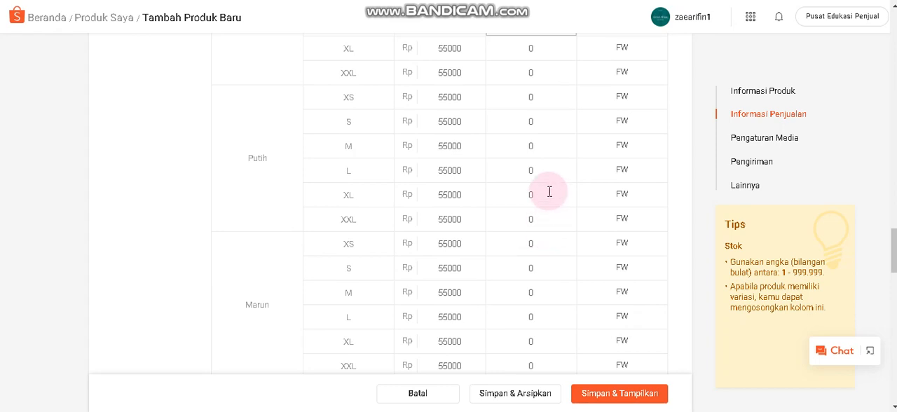
click(548, 97)
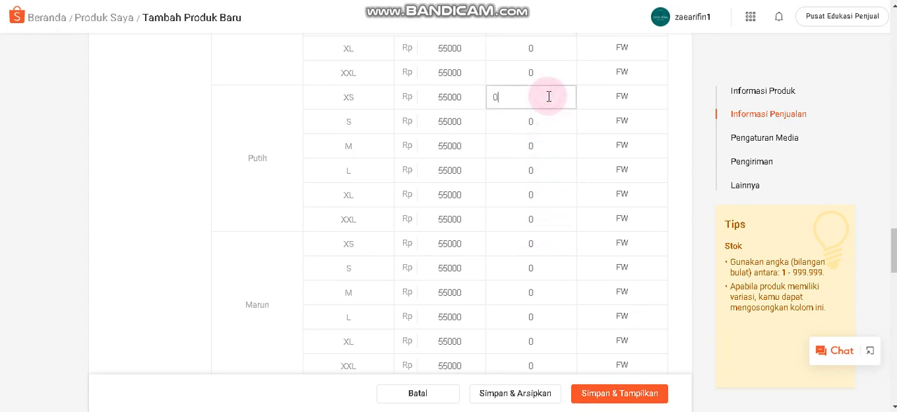
click(546, 142)
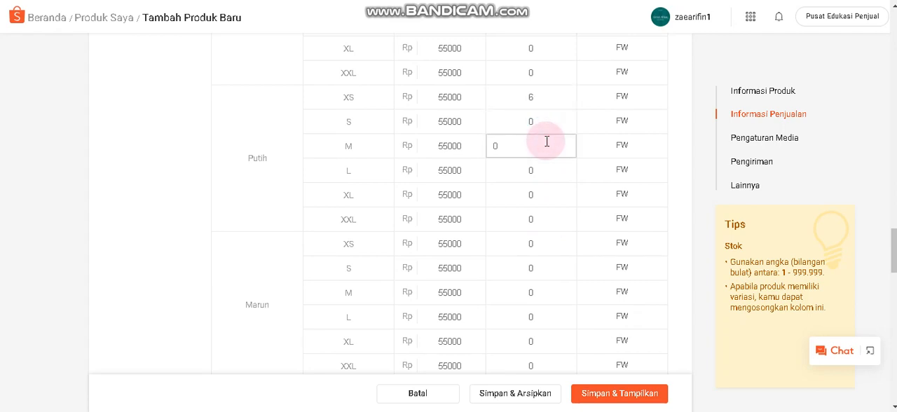
text(13)
click(547, 171)
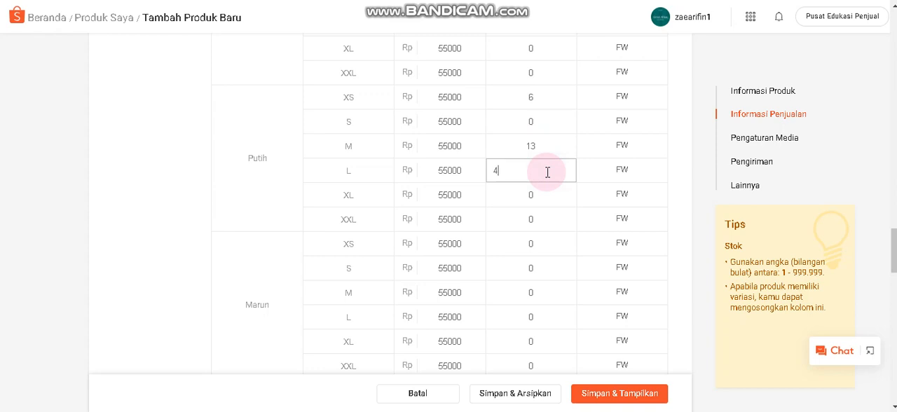
Set the stock of the Marun variations to 10 for XS, 3 for S and 10 for L.
scroll(543, 182, down, 2)
click(551, 114)
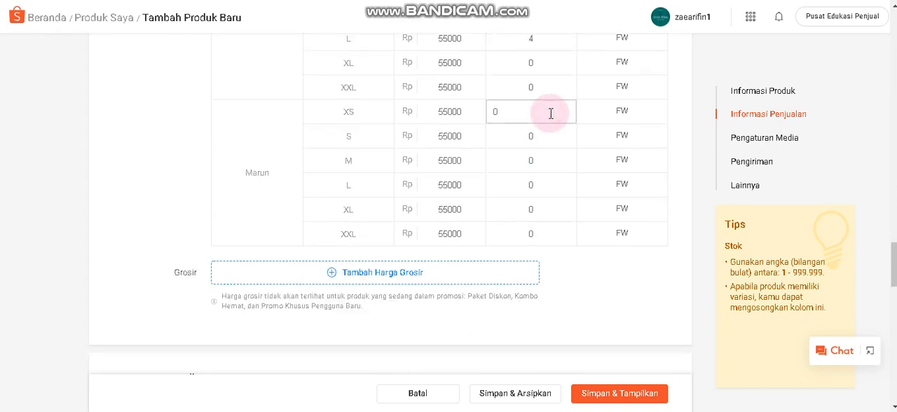
text(10)
click(546, 136)
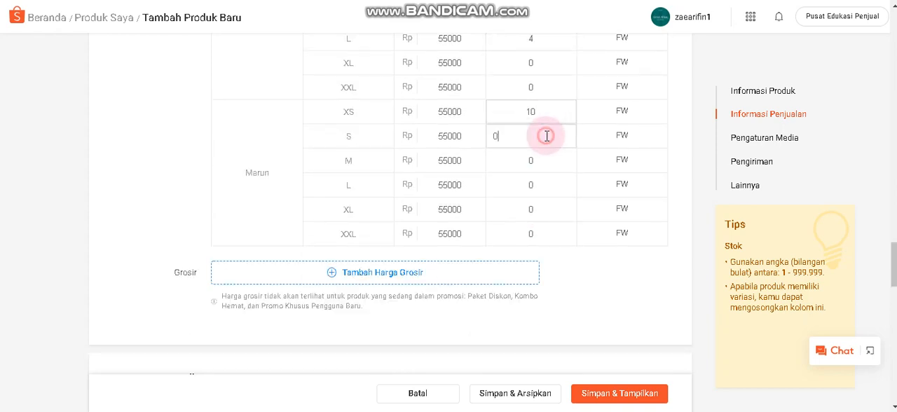
click(538, 182)
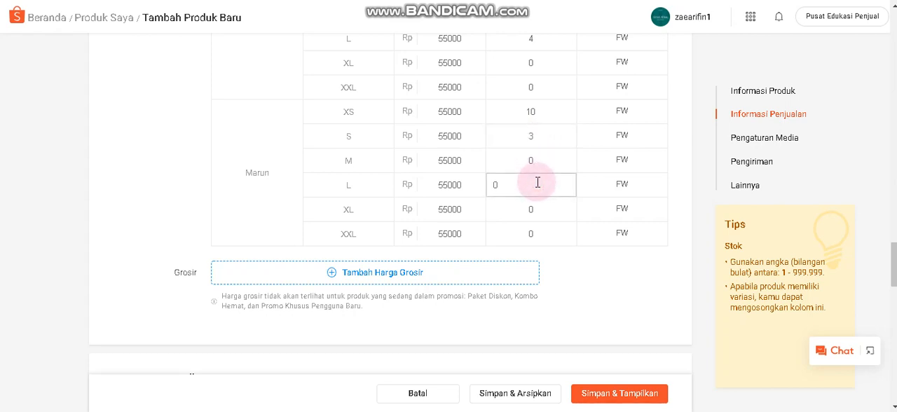
text(10)
Extend the variation code to FWAA for all six Abu sizes, XS through XXL.
scroll(575, 203, up, 10)
scroll(569, 204, up, 3)
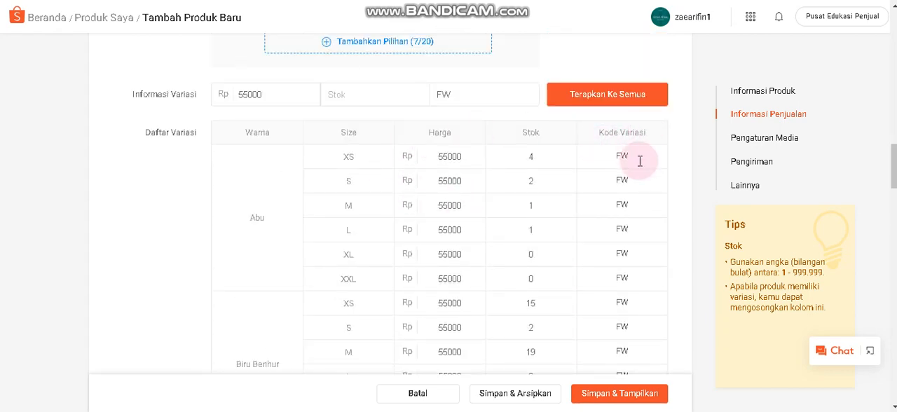
click(640, 160)
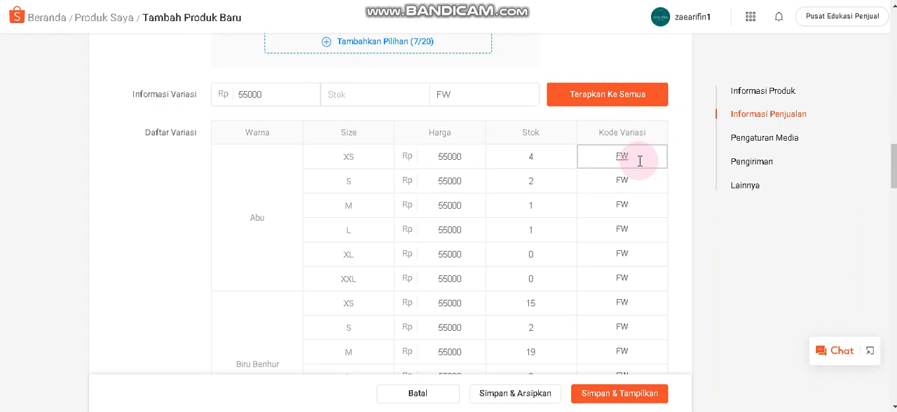
text(AA)
click(641, 183)
text(AA)
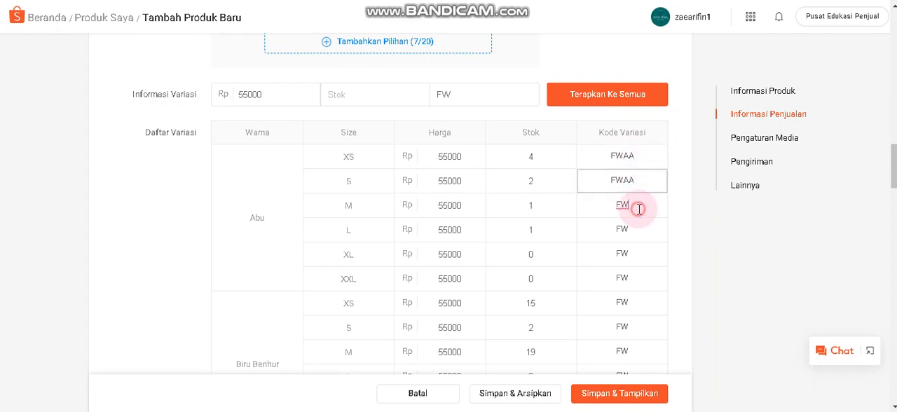
click(639, 208)
text(AA)
click(641, 232)
text(AA)
click(639, 255)
text(AA)
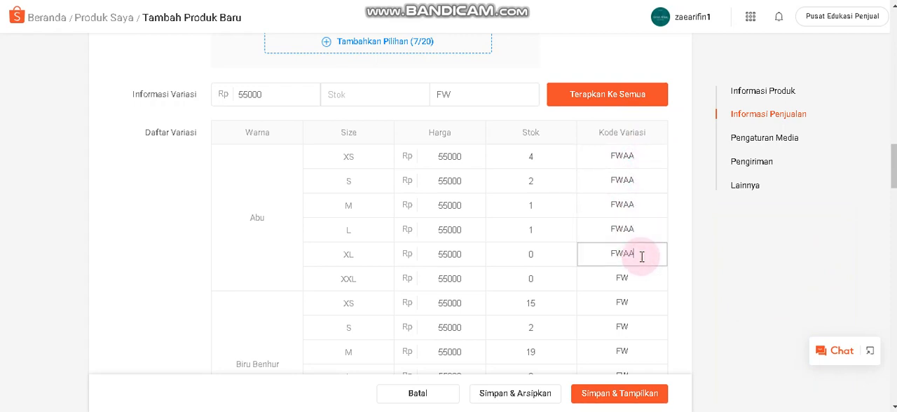
click(641, 277)
text(AA)
Extend the variation code to FWBE for the Biru Benhur sizes XS, S, M, L and XXL.
click(640, 306)
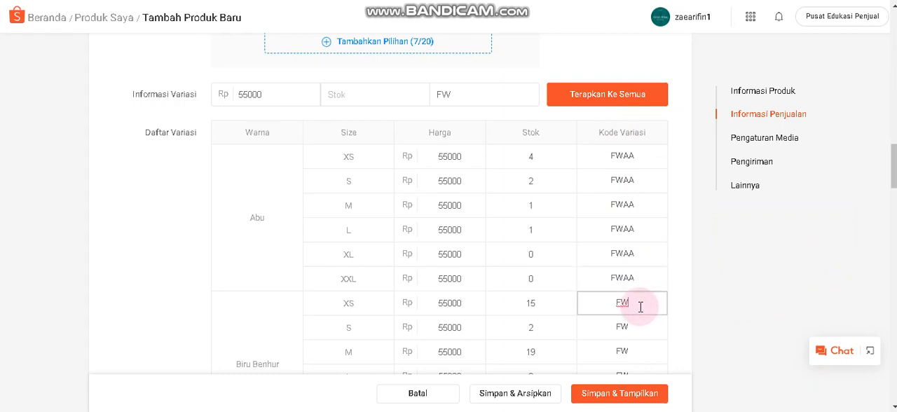
text(BE)
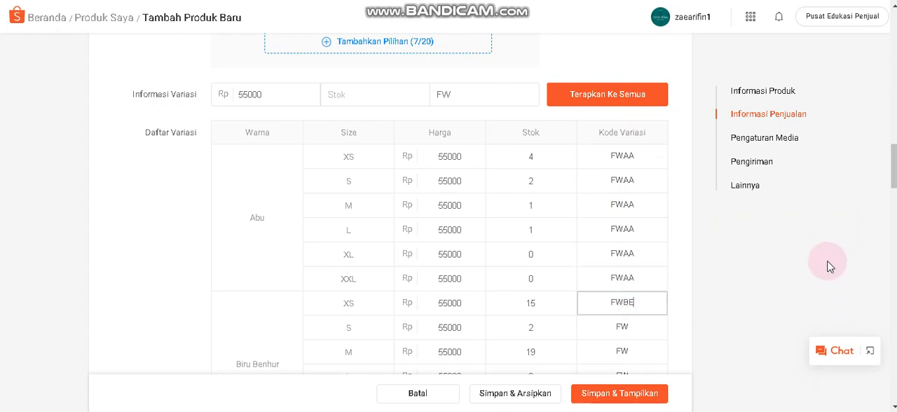
scroll(693, 252, down, 3)
click(644, 135)
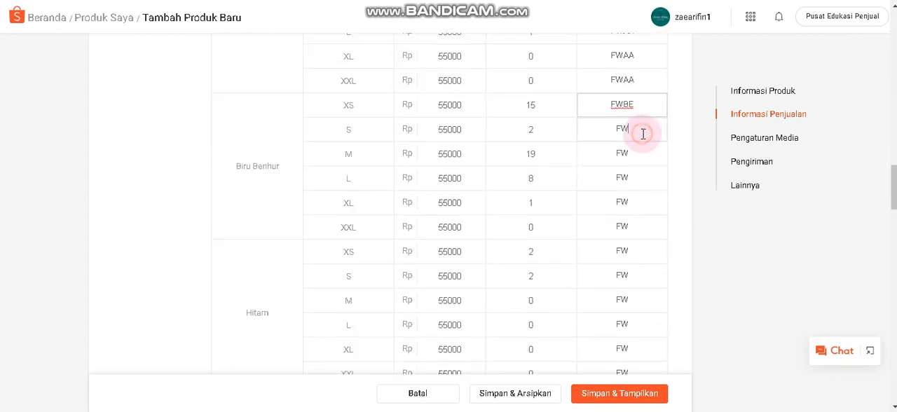
text(BE)
click(643, 154)
text(BE)
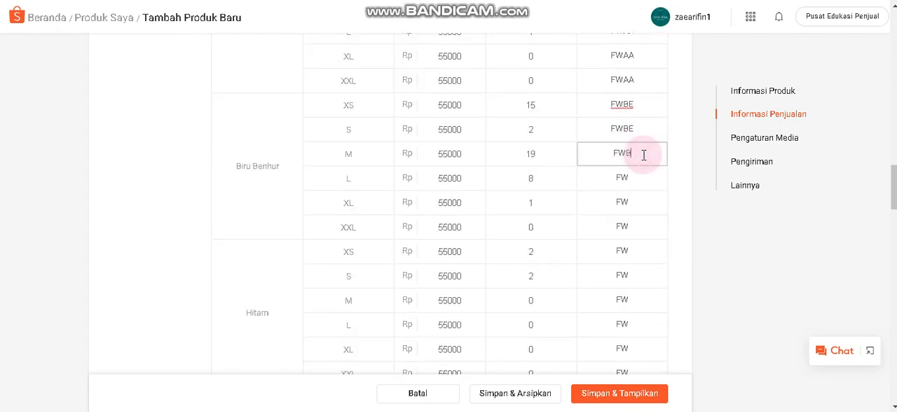
click(644, 176)
text(BE)
click(645, 197)
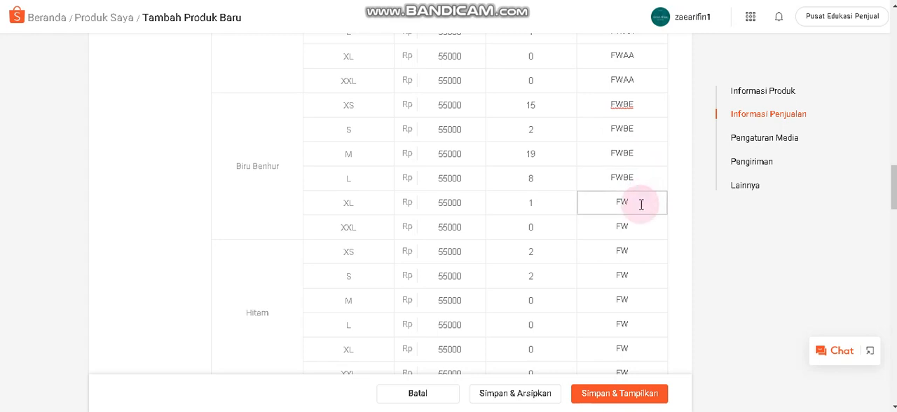
click(643, 226)
text(BE)
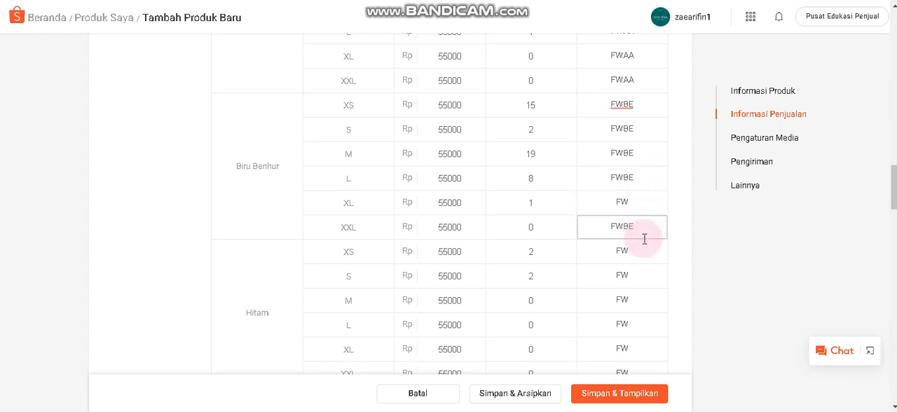
Extend the variation code to FWBK for all six Hitam sizes, XS through XXL.
click(644, 249)
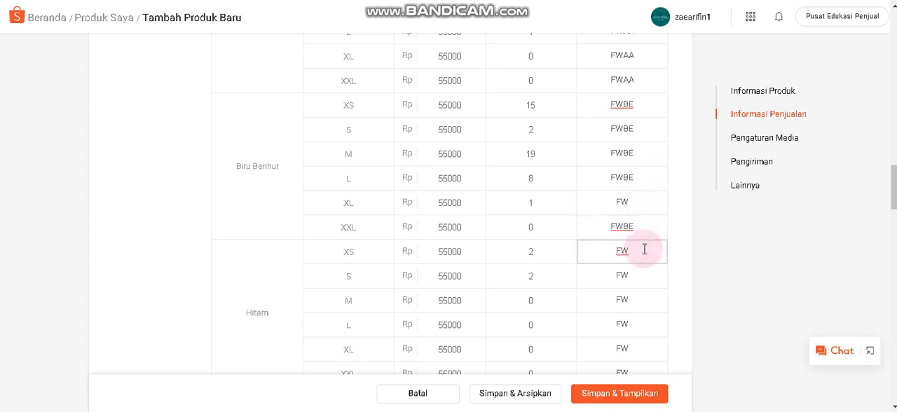
text(BK)
click(645, 273)
text(BK)
click(645, 297)
text(BK)
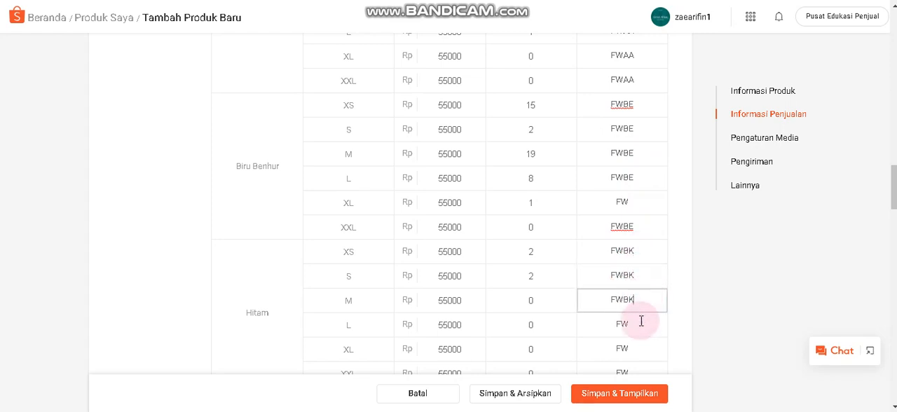
click(636, 322)
text(BK)
click(639, 346)
text(BK)
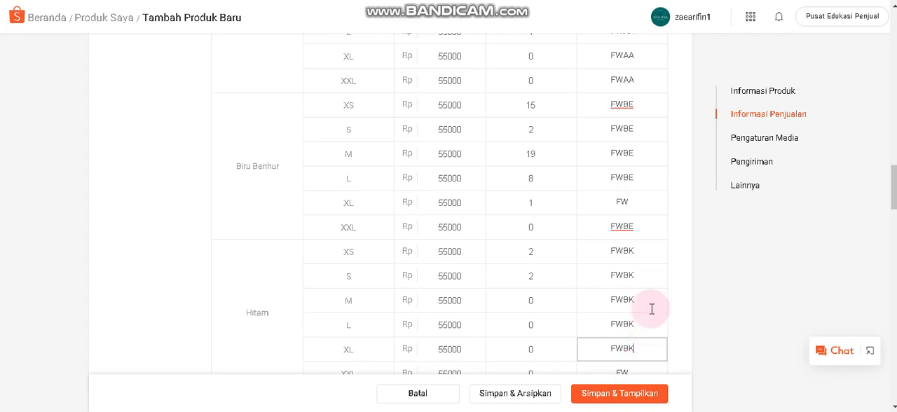
scroll(643, 306, down, 3)
click(639, 183)
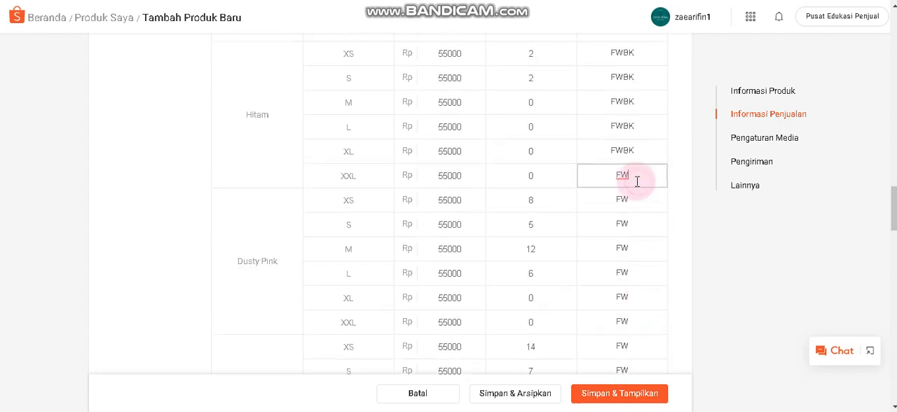
text(BK)
Extend the variation code to FWDP for all six Dusty Pink sizes, XS through XXL.
click(636, 200)
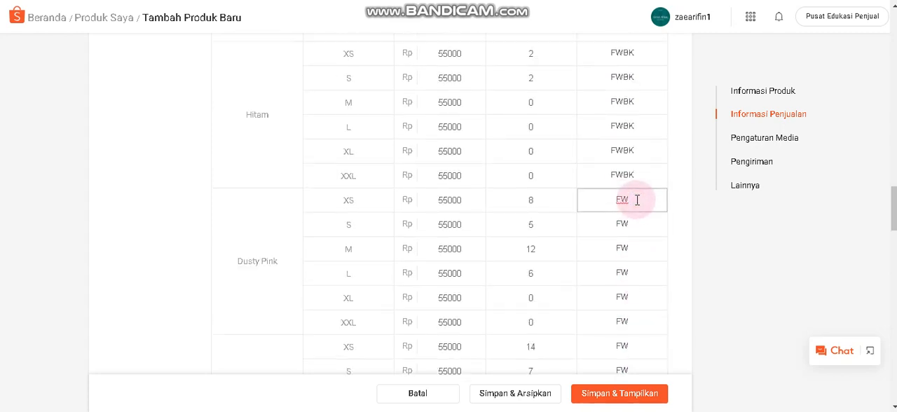
text(DP)
click(640, 224)
text(DP)
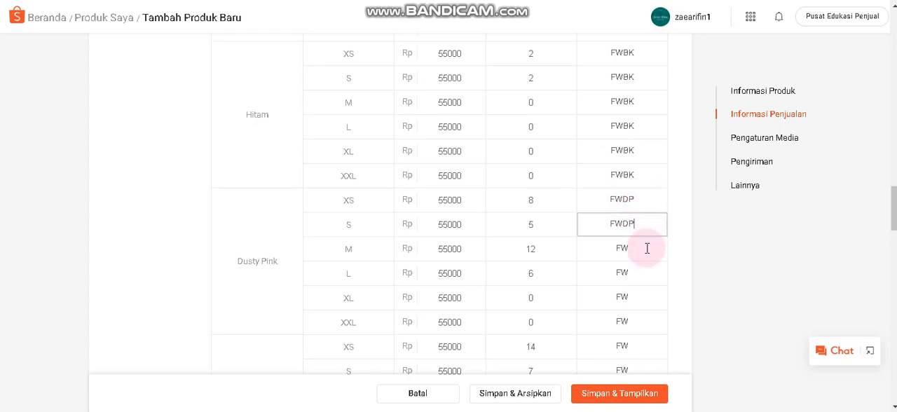
click(646, 248)
text(DP)
click(641, 270)
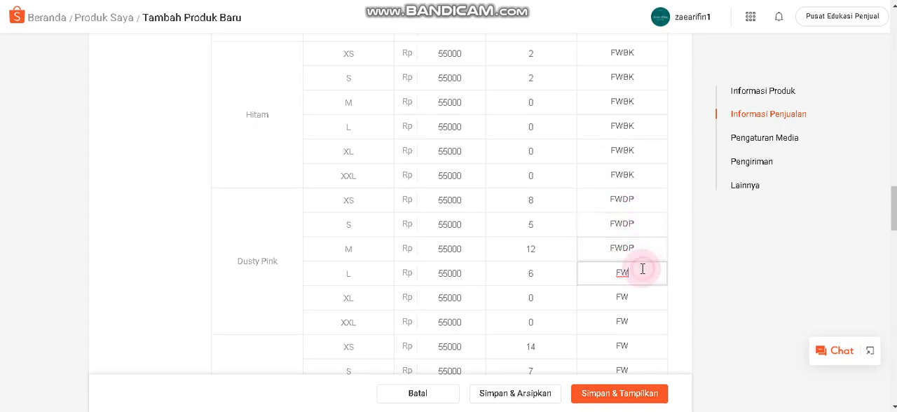
text(DP)
click(642, 299)
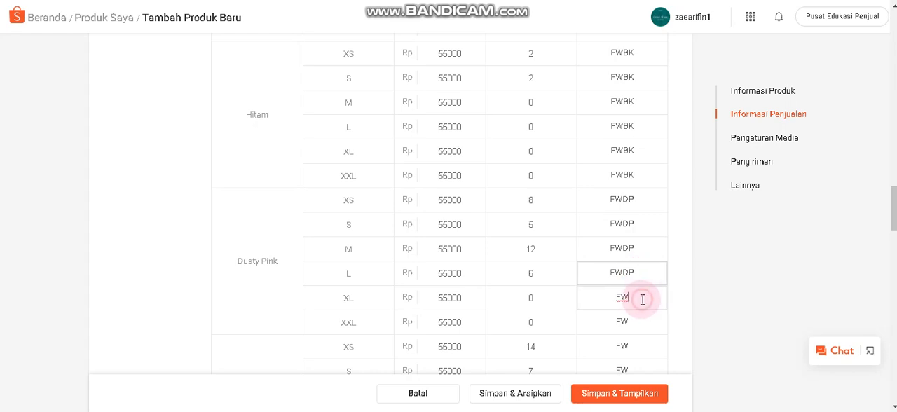
text(DP)
click(640, 320)
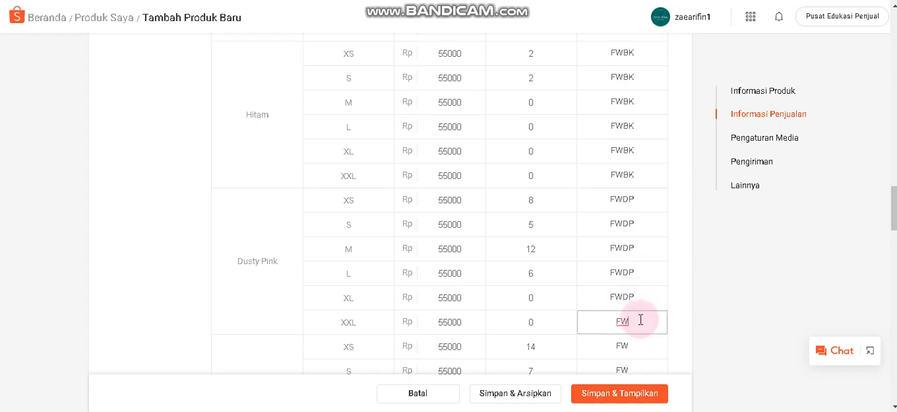
text(DP)
Extend the variation code to FWNV for all six Navy sizes, XS through XXL.
scroll(648, 287, down, 3)
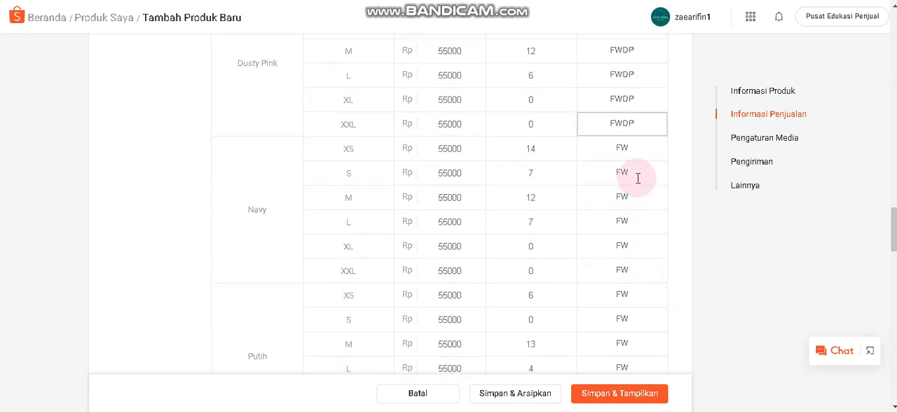
click(641, 144)
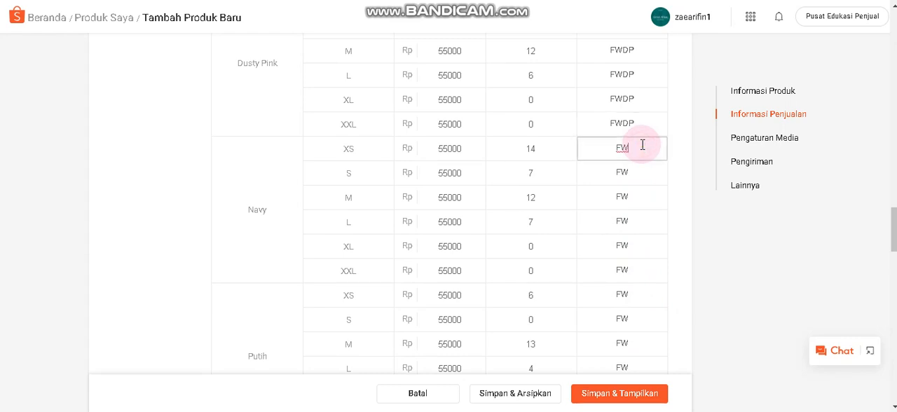
text(NV)
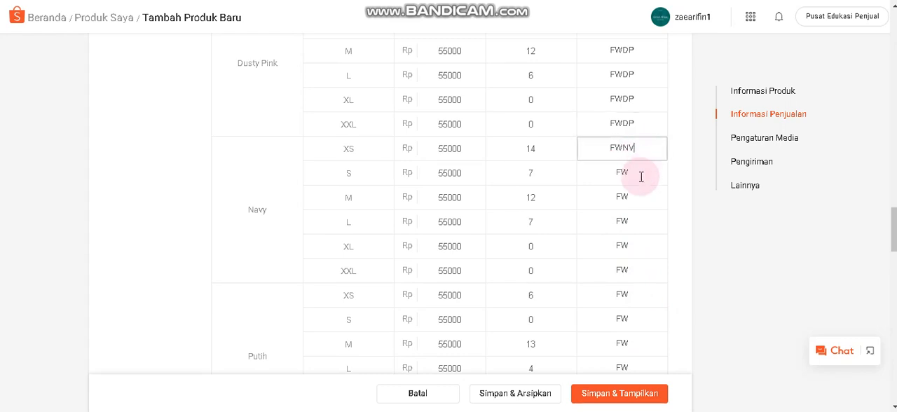
click(640, 174)
text(NV)
click(638, 197)
text(NV)
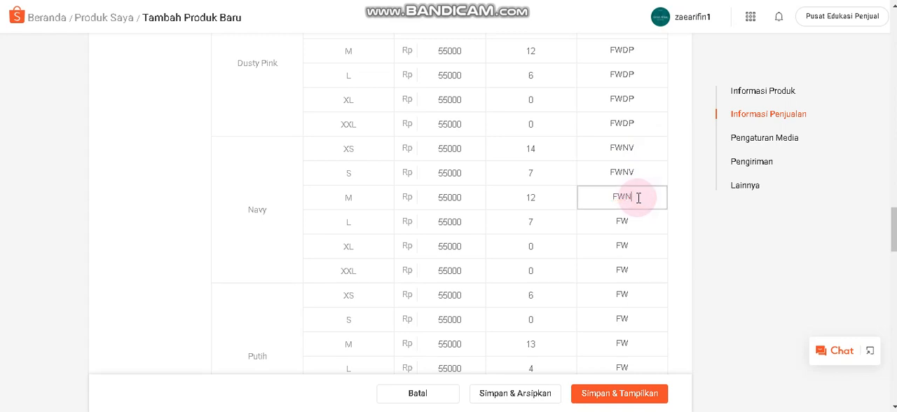
click(637, 222)
text(NV)
click(638, 246)
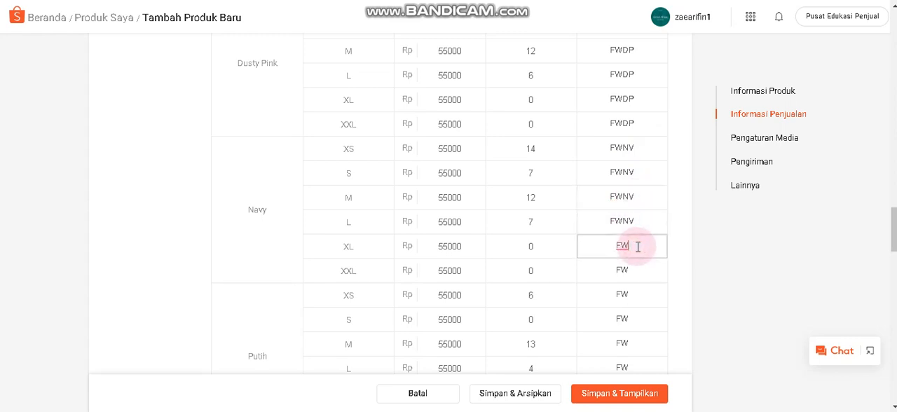
text(NV)
click(635, 271)
text(NV)
Extend the variation code to FWPT for all six Putih sizes, XS through XXL.
click(636, 295)
text(N)
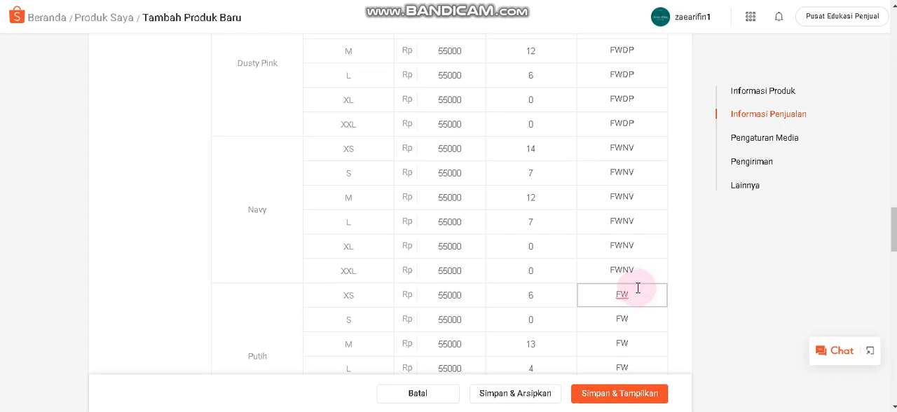
text(PT)
click(639, 317)
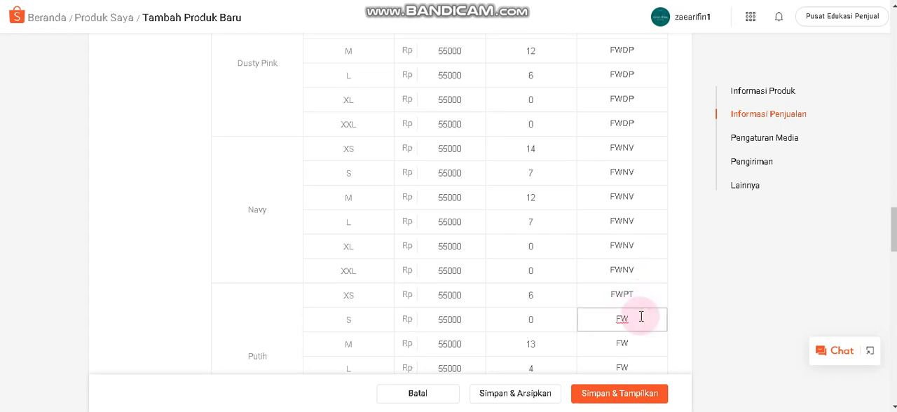
text(PT)
scroll(638, 312, down, 3)
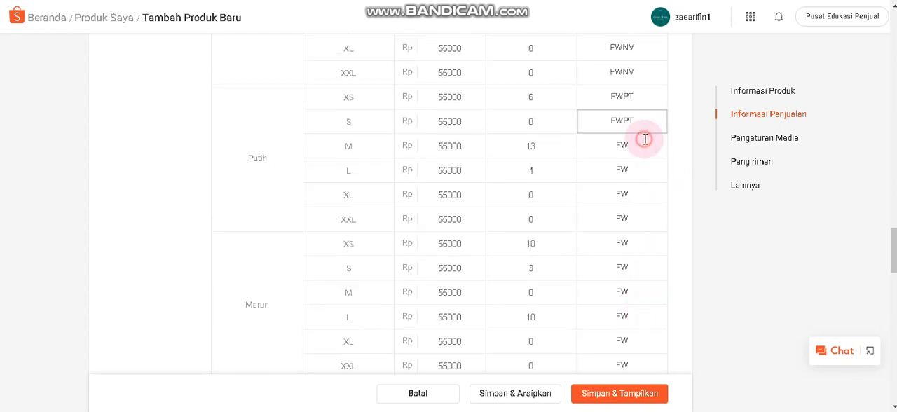
click(644, 140)
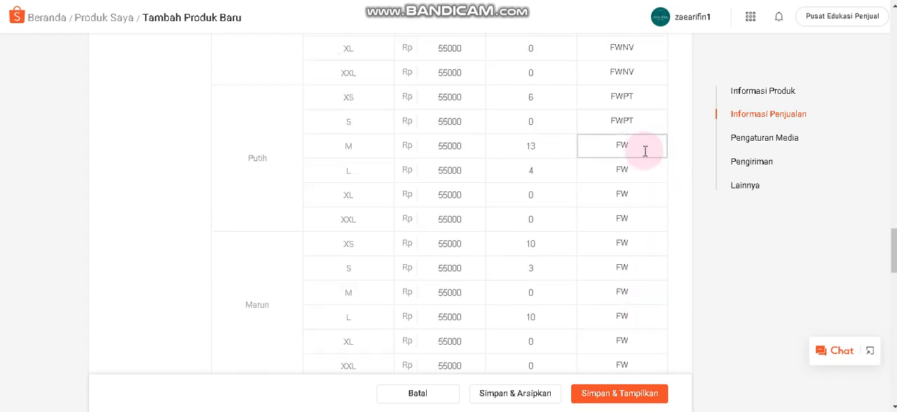
click(638, 169)
click(639, 145)
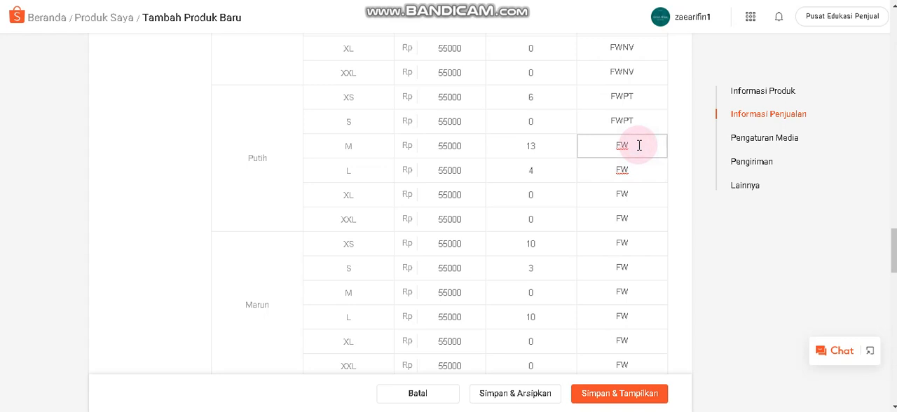
click(632, 169)
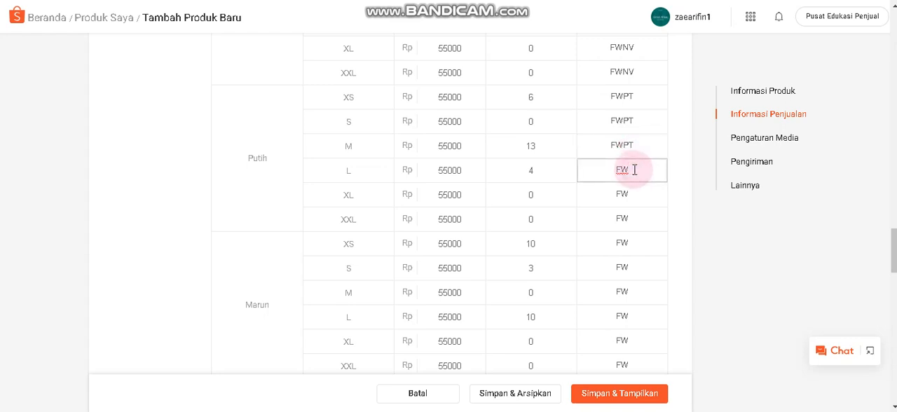
click(640, 193)
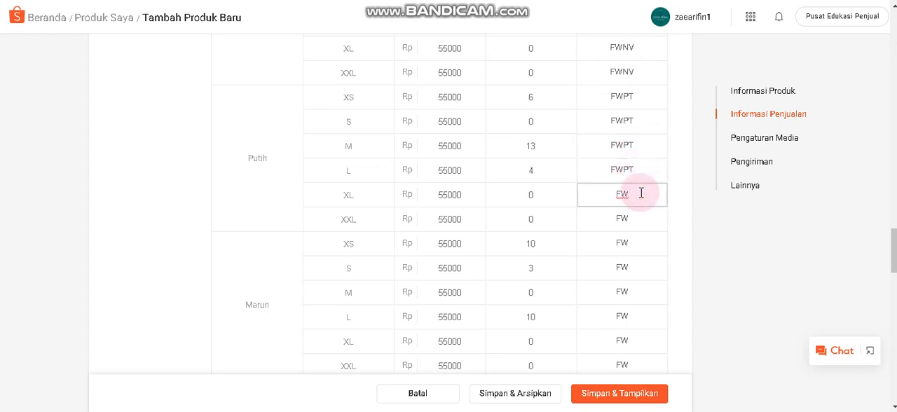
click(642, 220)
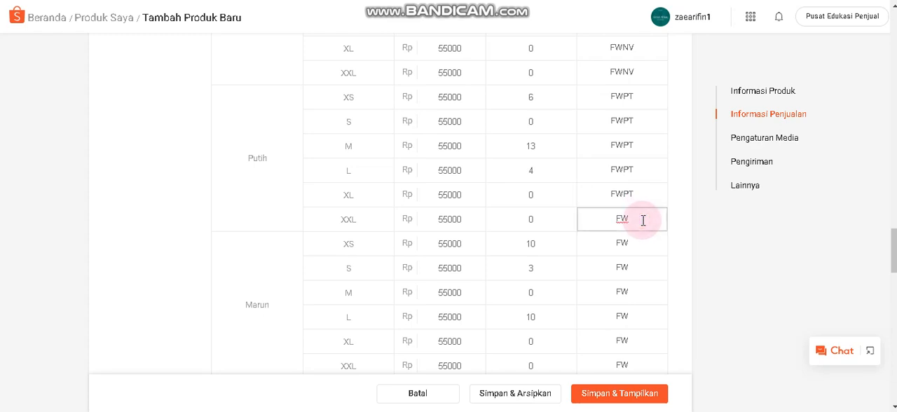
text(PT)
Extend the variation code to FWRN for all six Marun sizes, XS through XXL.
scroll(643, 219, down, 2)
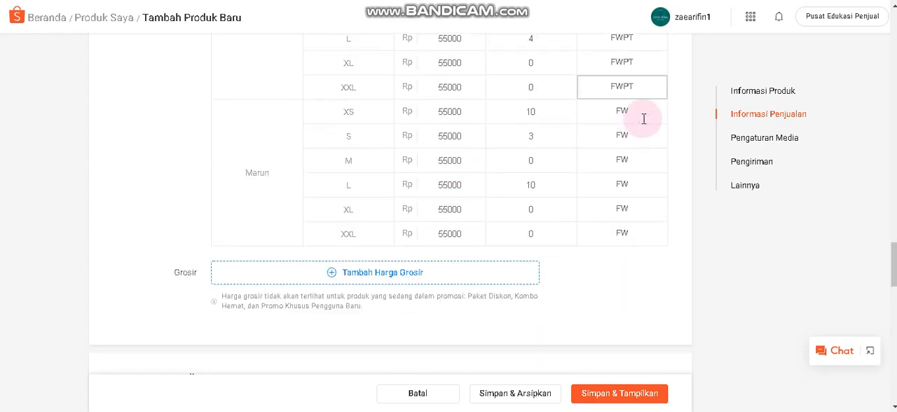
click(643, 118)
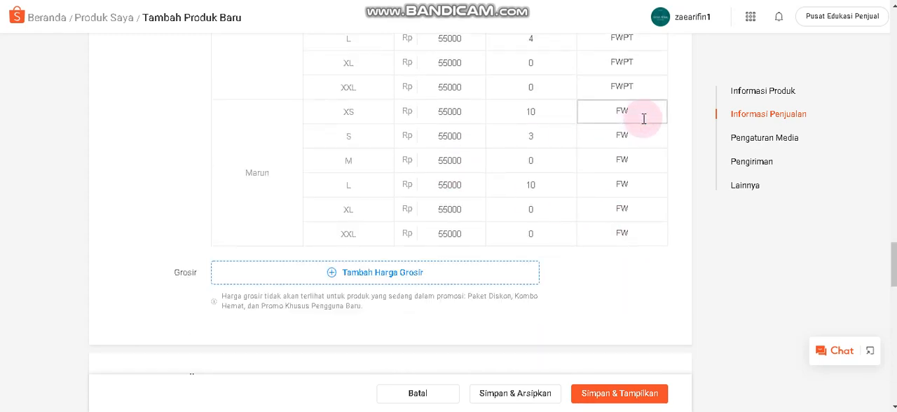
click(632, 132)
click(634, 113)
click(641, 140)
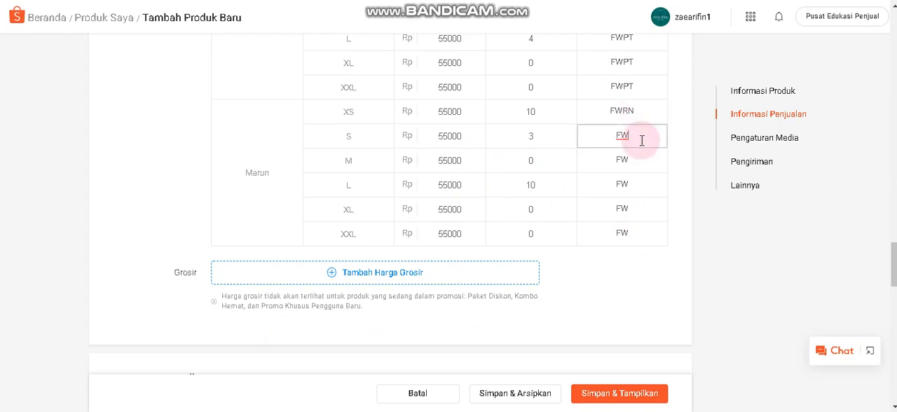
text(RN)
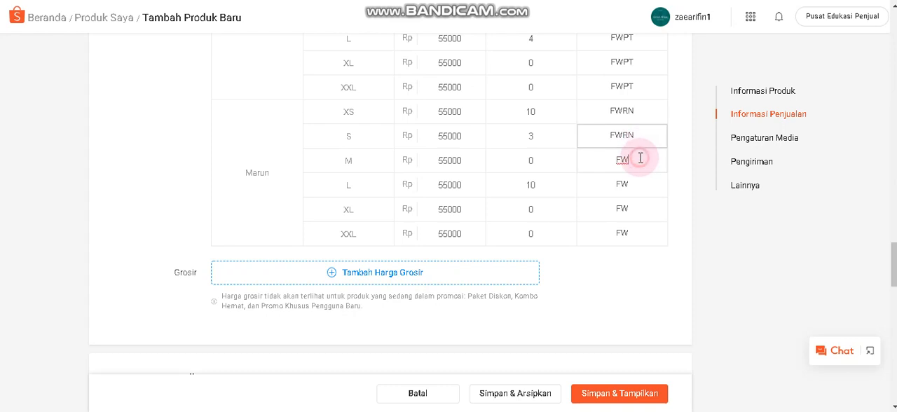
click(639, 158)
text(RN)
click(636, 182)
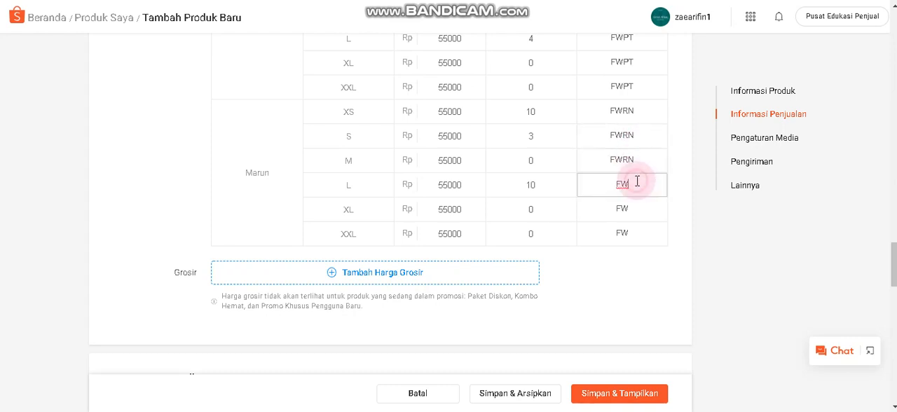
text(RN)
click(639, 203)
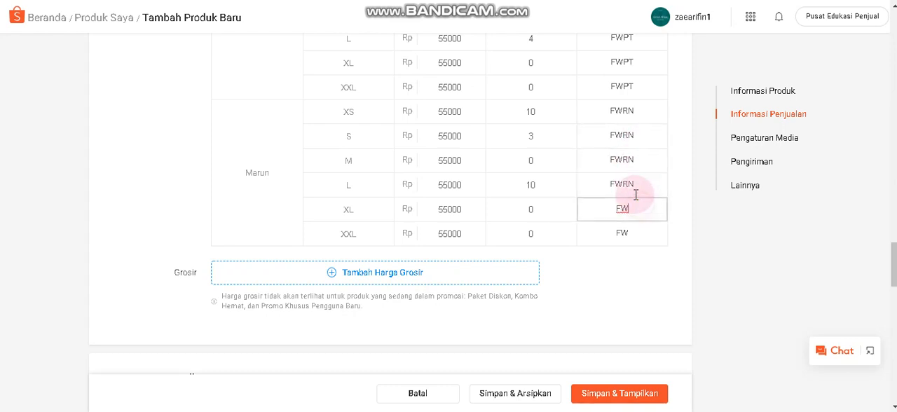
text(RN)
click(635, 230)
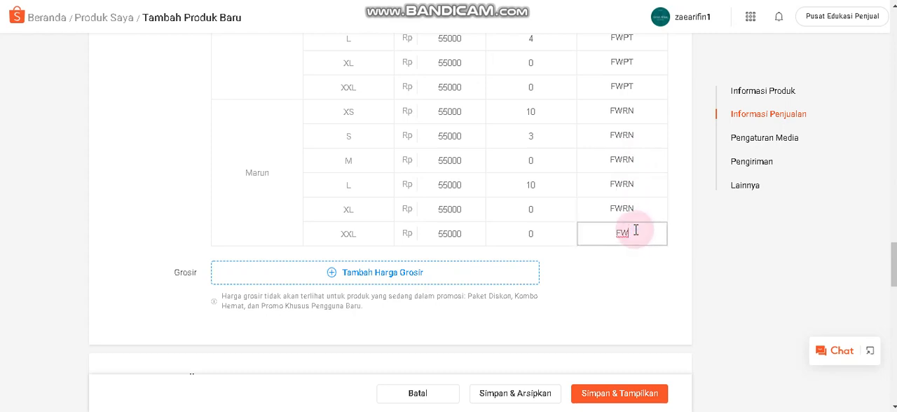
scroll(586, 205, up, 3)
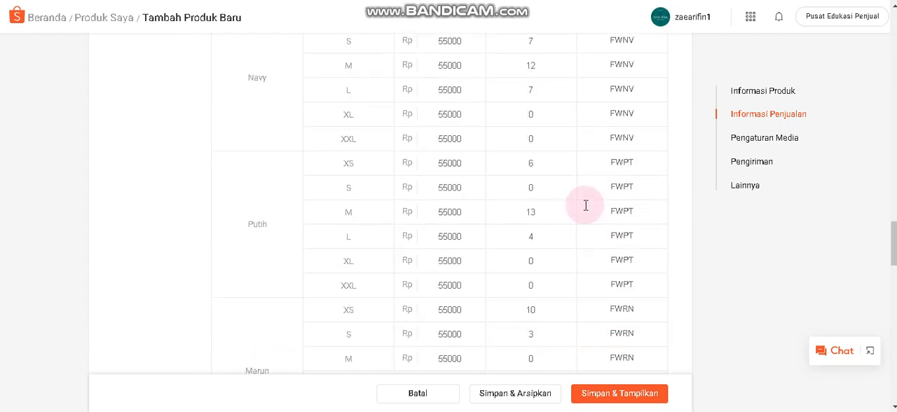
scroll(586, 205, down, 5)
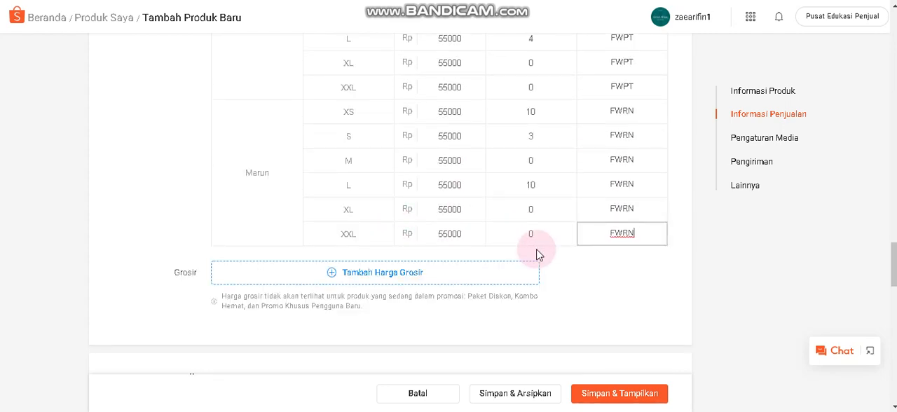
Upload bajuyuli-gamis-anak-fw-series.JPEG as the main product photo and gamis-anak-wolfis-polos-murah.JPEG as Foto 1.
scroll(532, 254, down, 2)
click(252, 109)
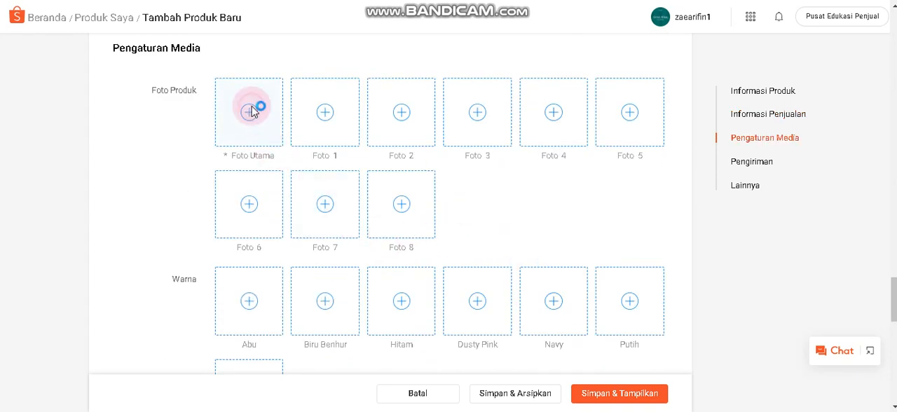
click(300, 144)
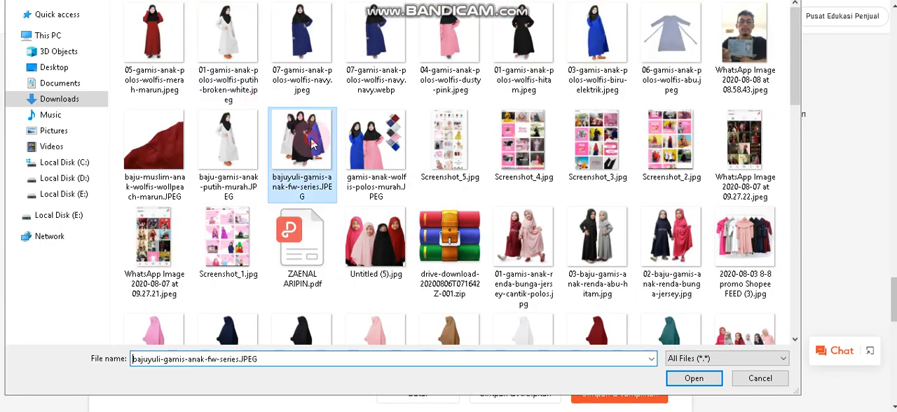
click(692, 378)
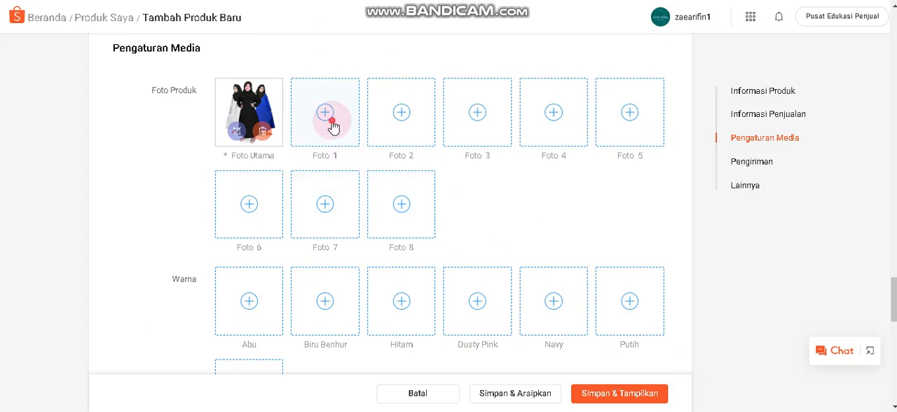
click(349, 129)
click(382, 157)
click(674, 374)
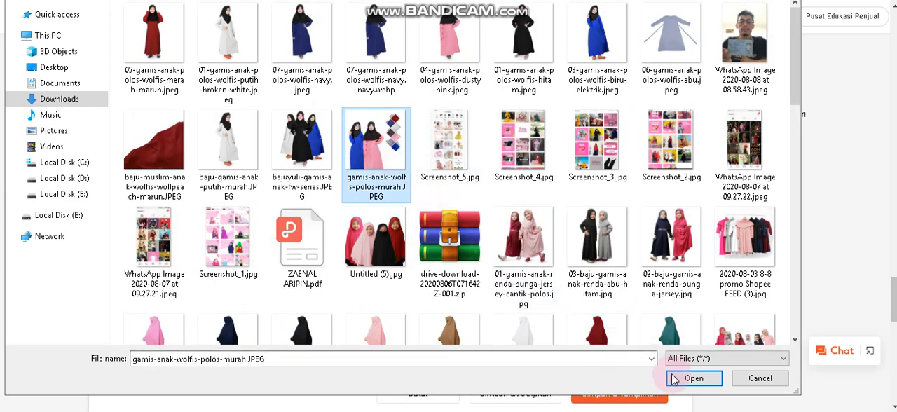
Upload baju-gamis-anak-putih-murah.JPEG as Foto 2 and 03-gamis-anak-polos-wolfis-biru-elektrik.jpeg as Foto 3.
click(386, 134)
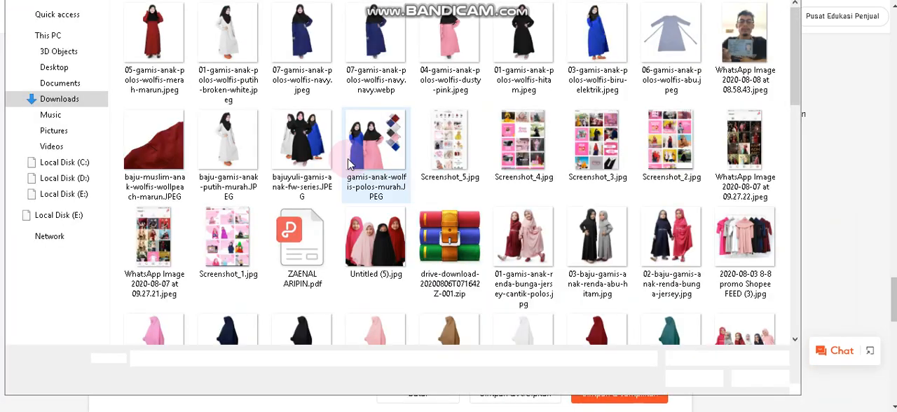
click(239, 138)
click(696, 381)
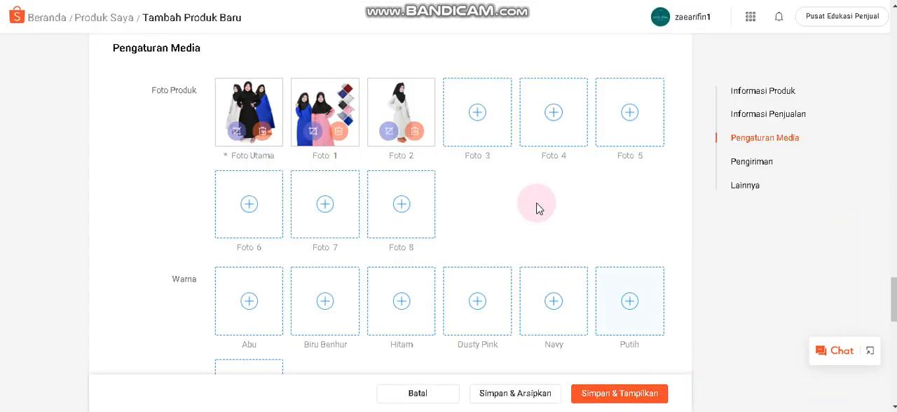
click(486, 130)
click(597, 35)
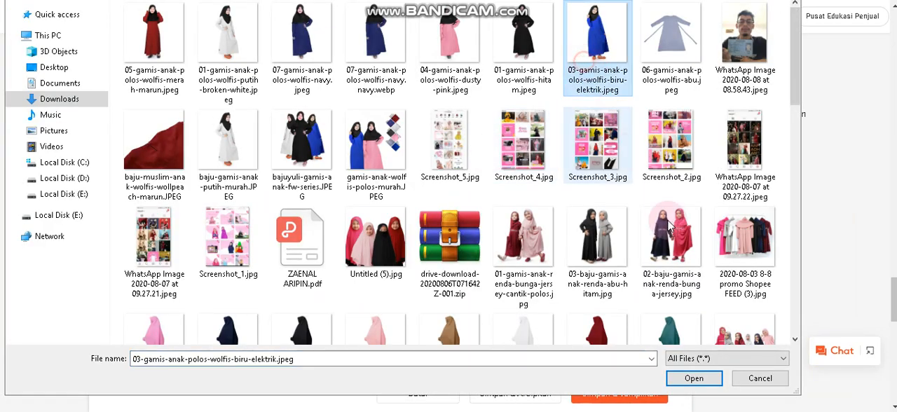
click(715, 387)
Try to upload 07-gamis-anak-polos-wolfis-navy.navy.webp as Foto 4.
click(540, 121)
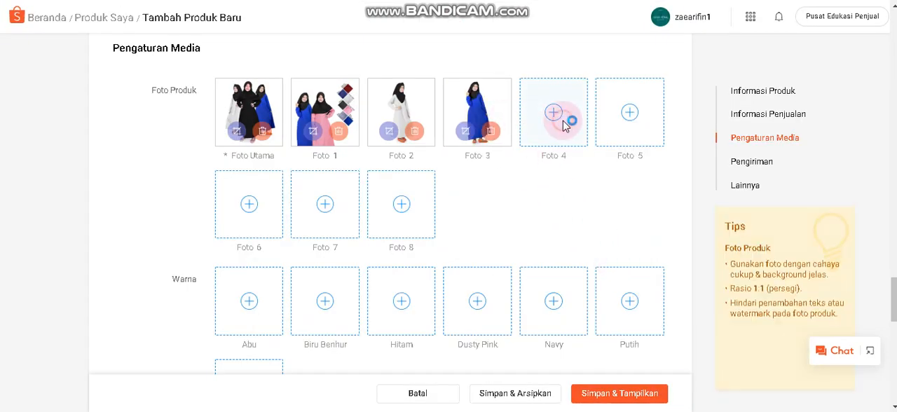
click(372, 36)
click(679, 370)
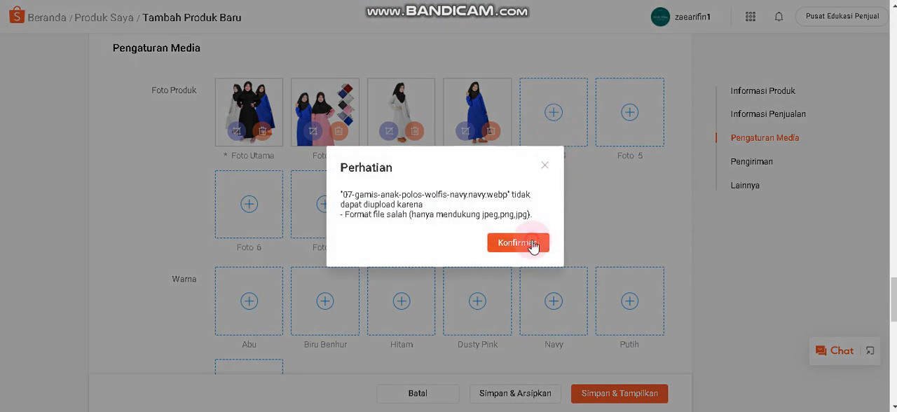
click(522, 242)
Upload 05-gamis-anak-polos-wolfis-merah-marun.jpeg as Foto 4 and 07-gamis-anak-polos-wolfis-navy.jpeg as Foto 5.
click(539, 124)
click(158, 35)
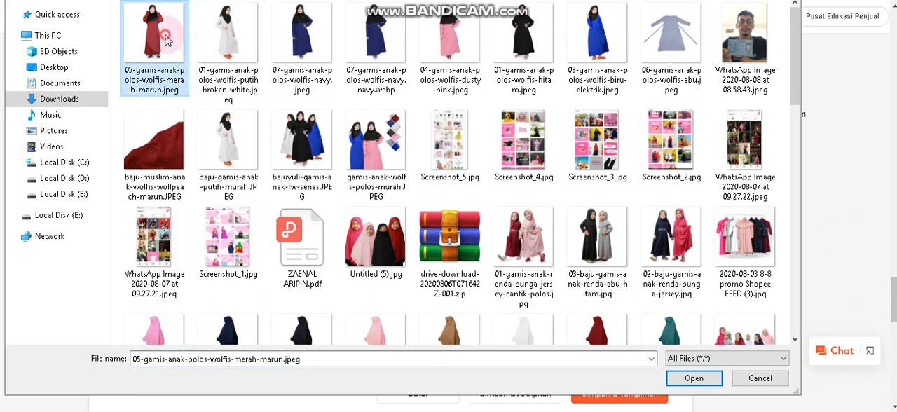
click(683, 379)
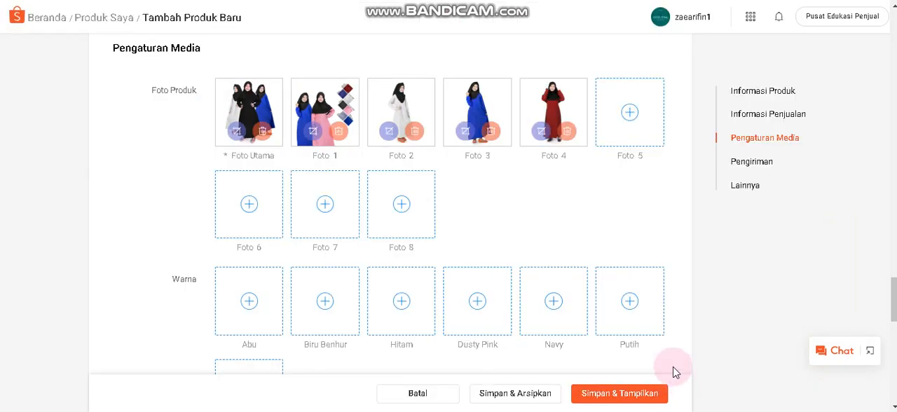
click(632, 96)
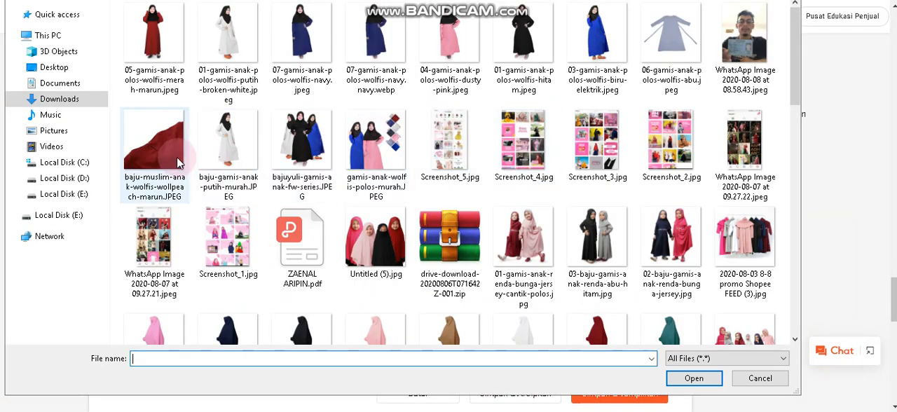
click(374, 46)
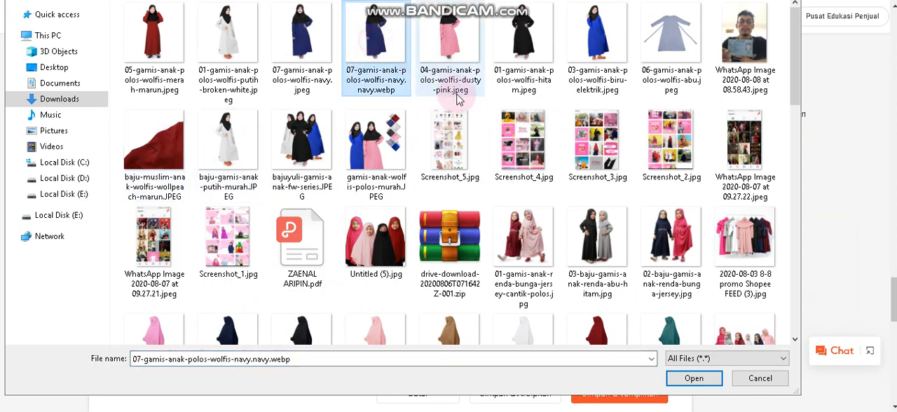
click(305, 42)
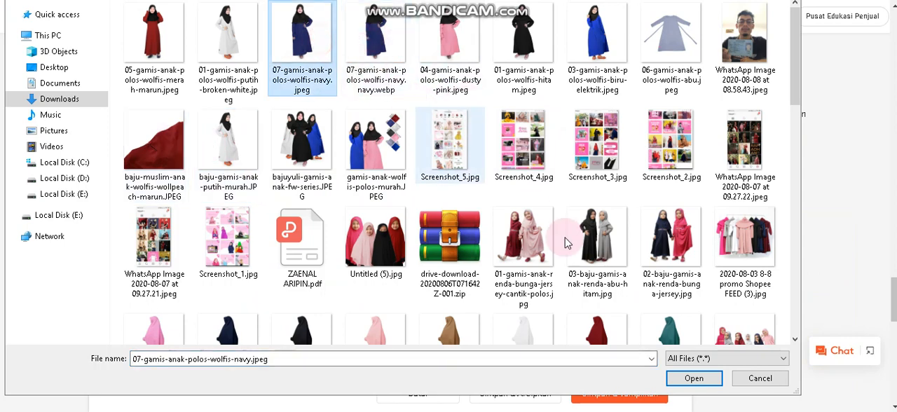
click(692, 377)
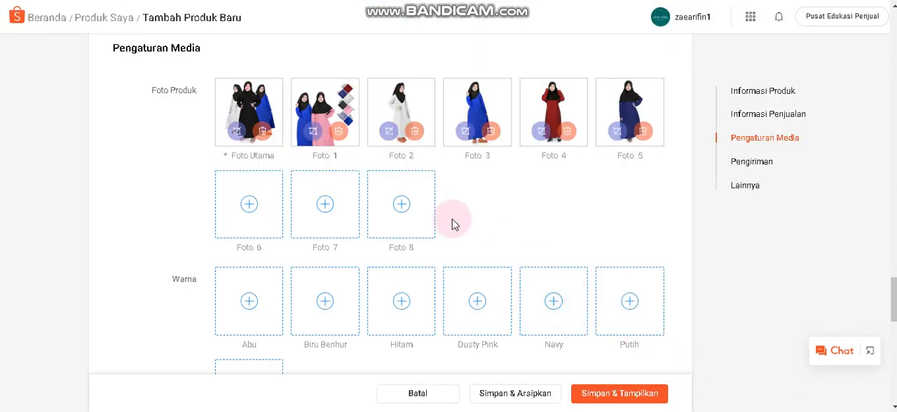
Upload 06-gamis-anak-polos-wolfis-abu.jpeg as the Abu color photo and 03-gamis-anak-polos-wolfis-biru-elektrik.jpeg as the Biru Benhur photo.
scroll(301, 236, down, 2)
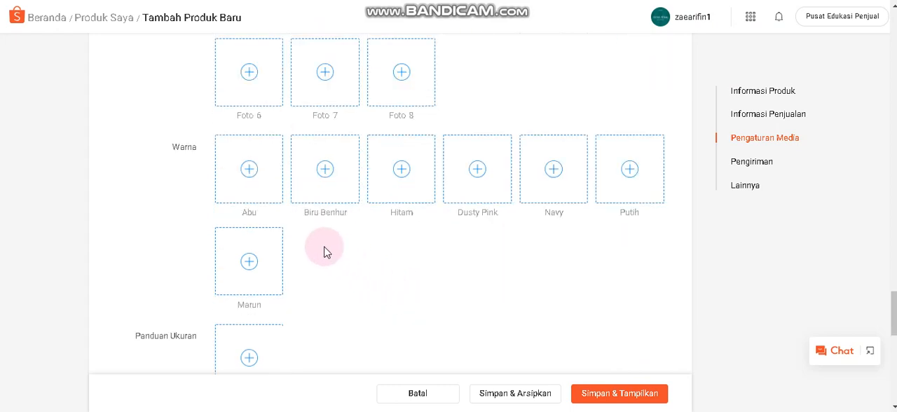
click(254, 175)
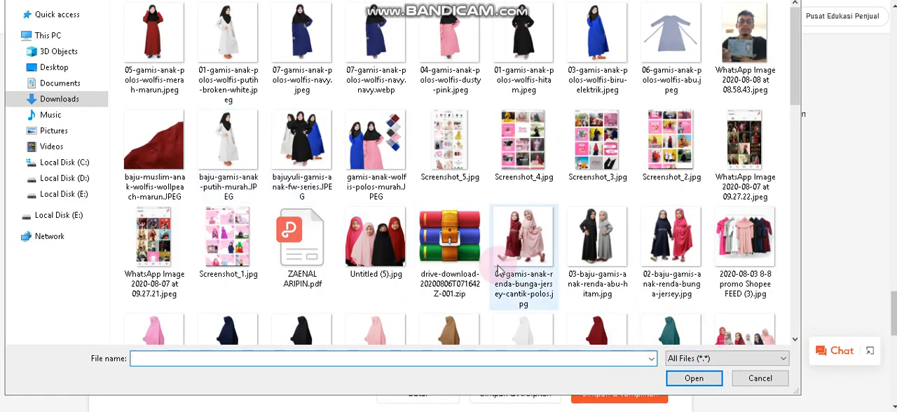
click(670, 77)
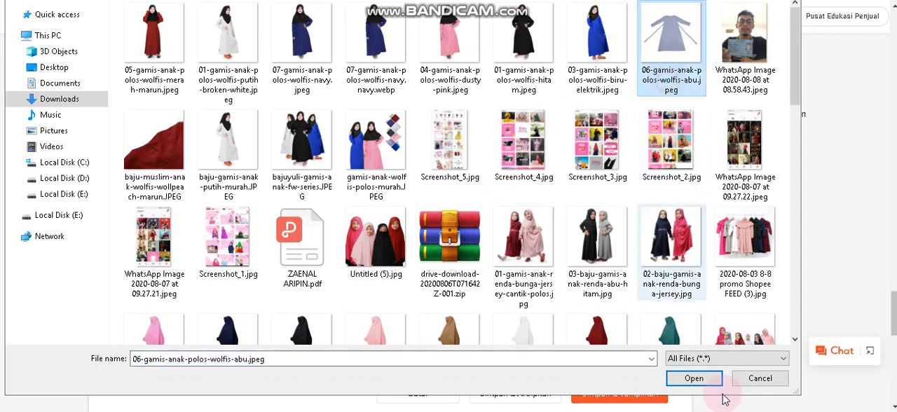
click(694, 378)
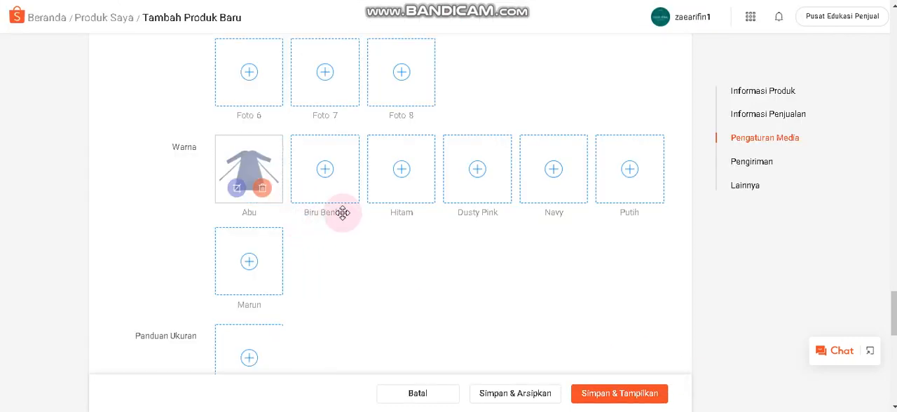
click(327, 177)
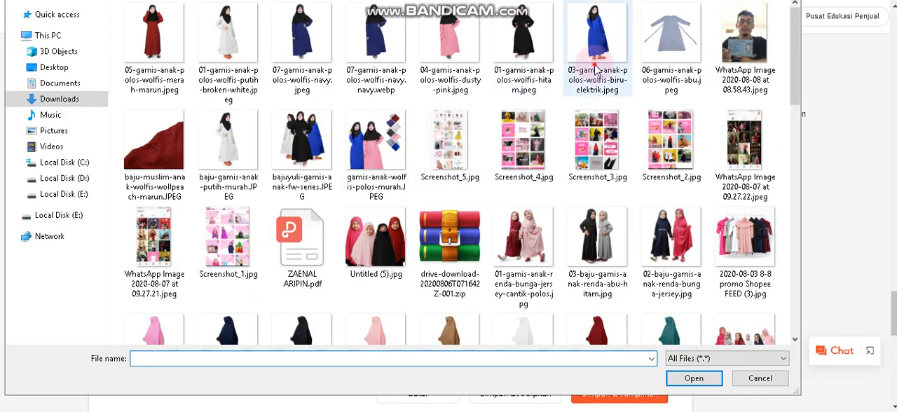
click(597, 39)
click(693, 378)
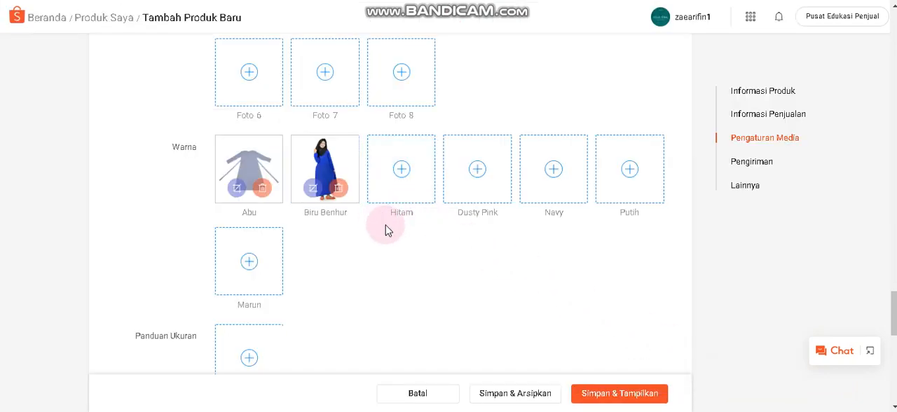
Upload 01-gamis-anak-polos-wolfis-hitam.jpeg as the Hitam color photo and 04-gamis-anak-polos-wolfis-dusty-pink.jpeg as the Dusty Pink photo.
click(403, 172)
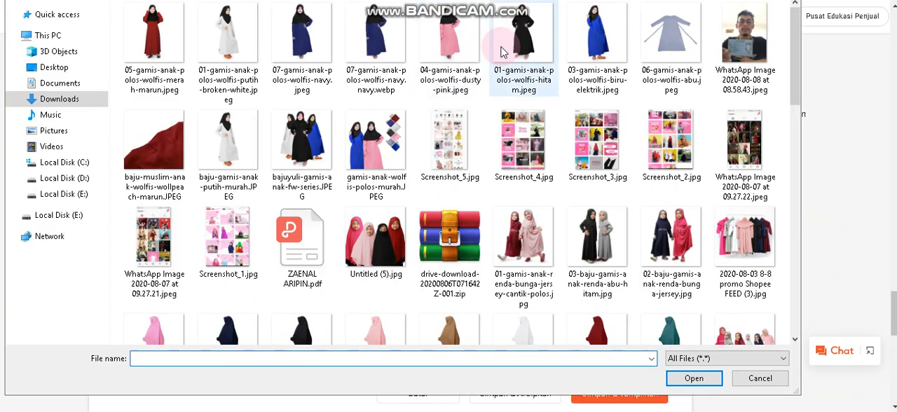
click(520, 42)
click(683, 379)
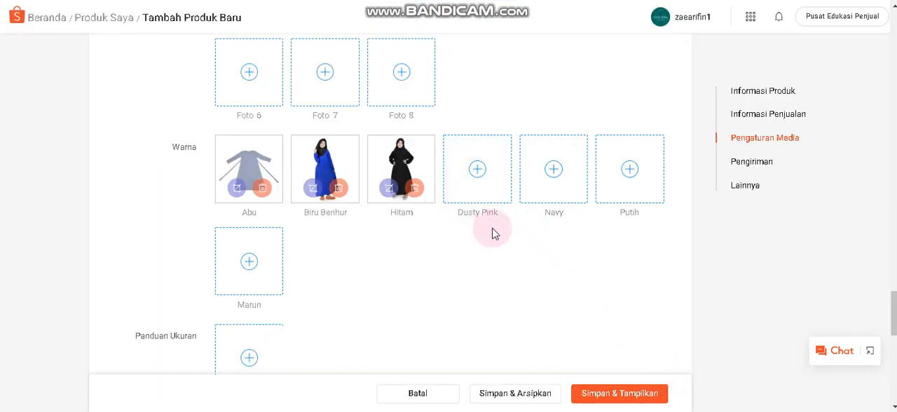
click(492, 174)
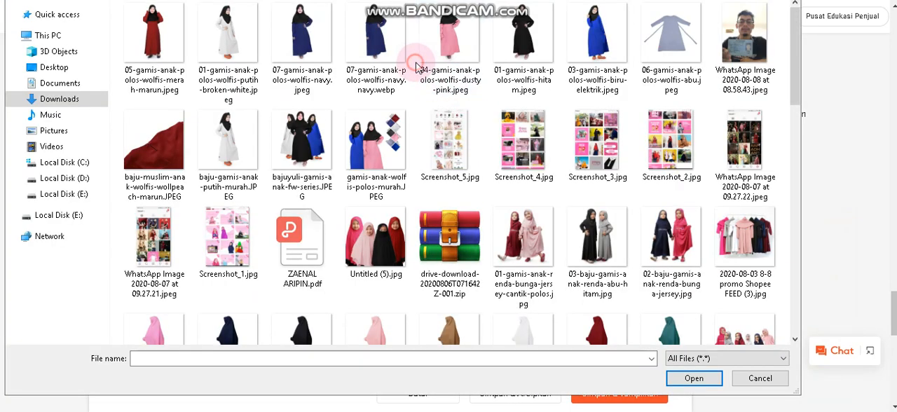
click(416, 67)
click(690, 379)
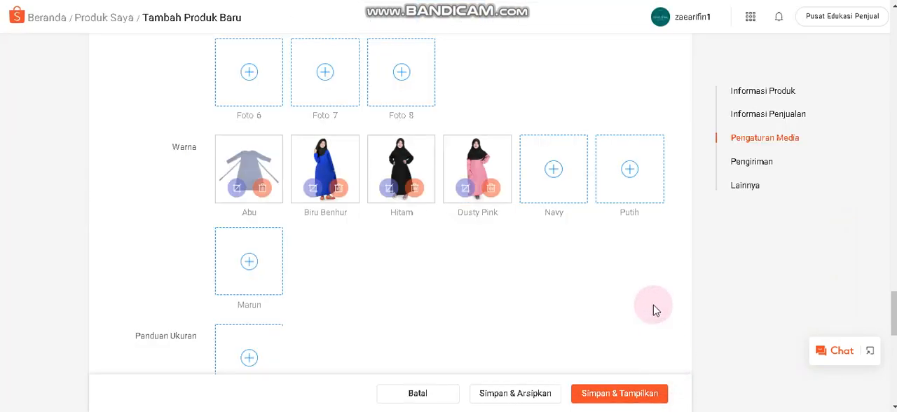
Upload 07-gamis-anak-polos-wolfis-navy.jpeg as the Navy color photo and 01-gamis-anak-polos-wolfis-putih-broken-white.jpeg as the Putih photo.
click(552, 184)
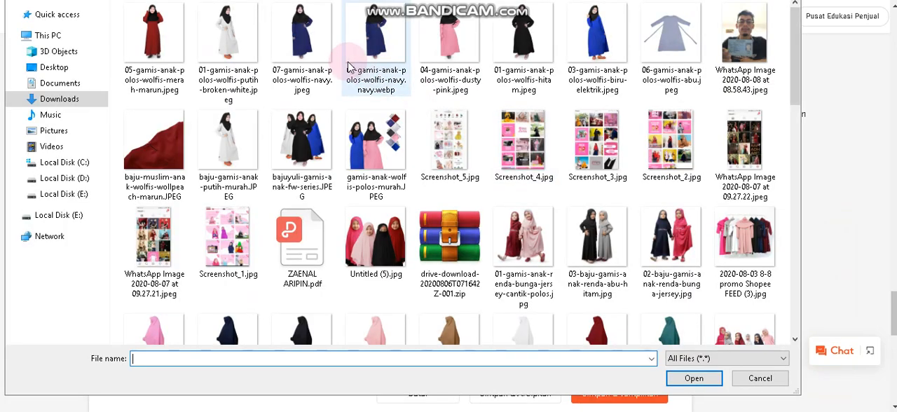
click(301, 42)
click(693, 377)
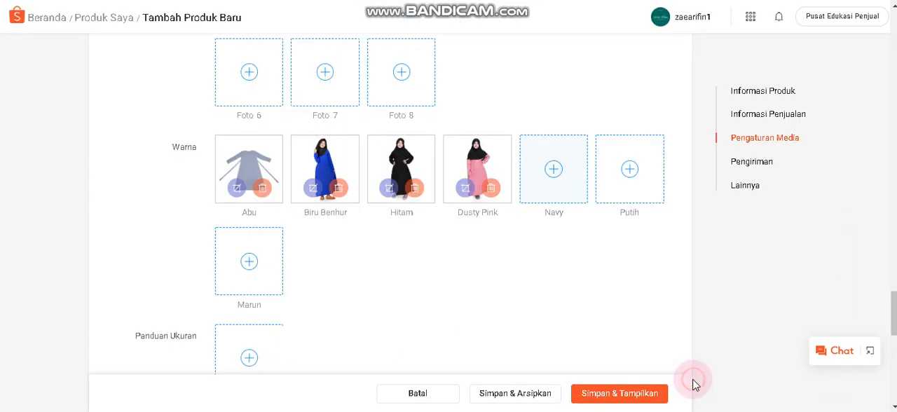
click(643, 186)
click(228, 40)
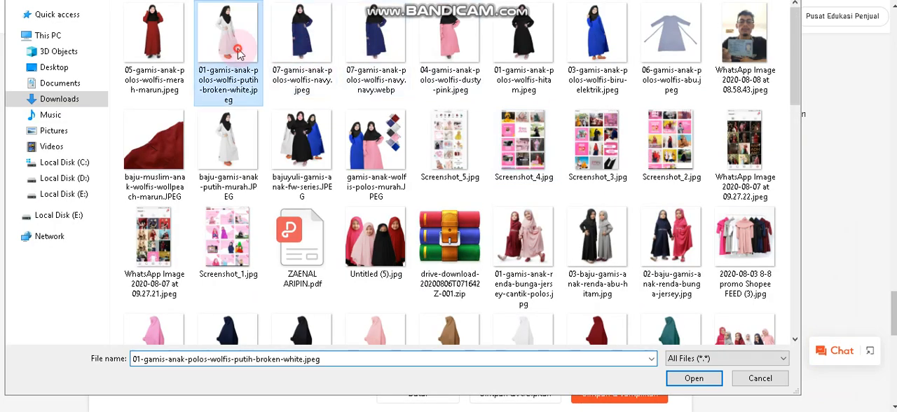
click(690, 379)
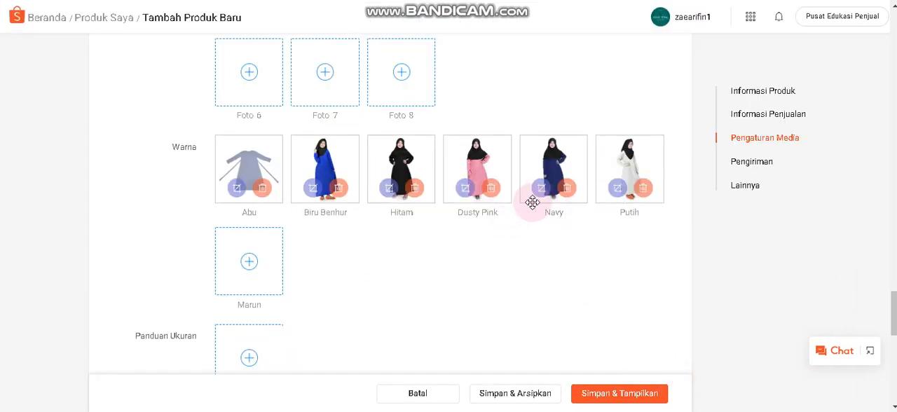
Upload 05-gamis-anak-polos-wolfis-merah-marun.jpeg as the photo for the Marun color variation.
click(250, 263)
click(154, 42)
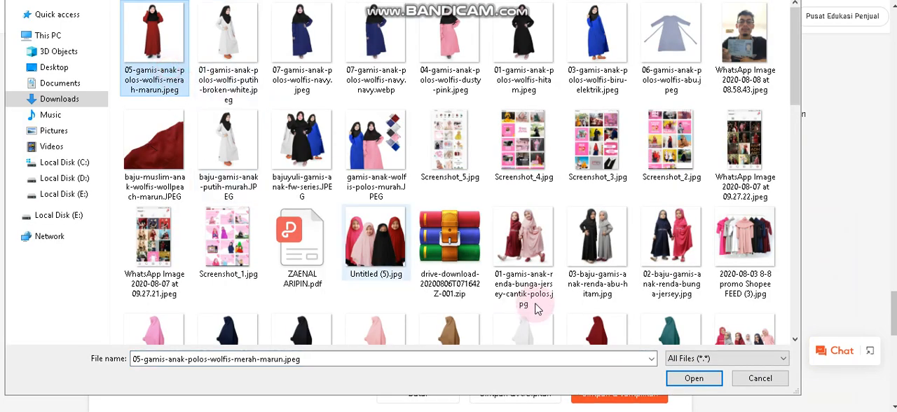
click(692, 379)
Set the shipping weight (Berat) to 300 gr and the package size (Ukuran Paket) to 10 × 10 × 10 cm.
scroll(324, 246, down, 3)
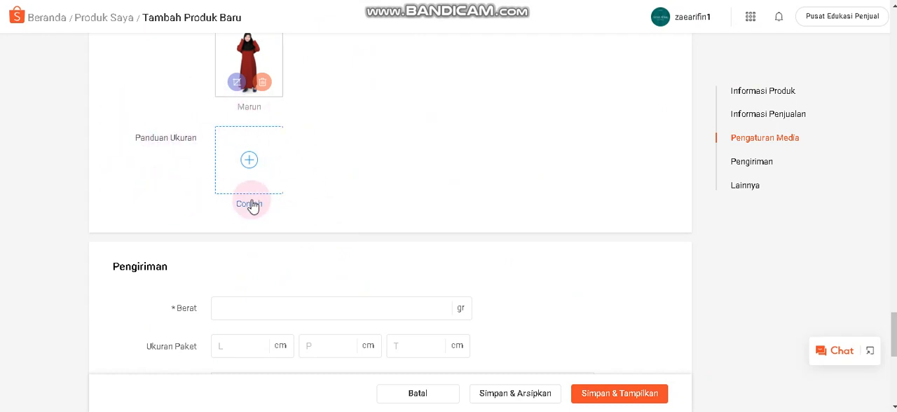
scroll(393, 203, down, 2)
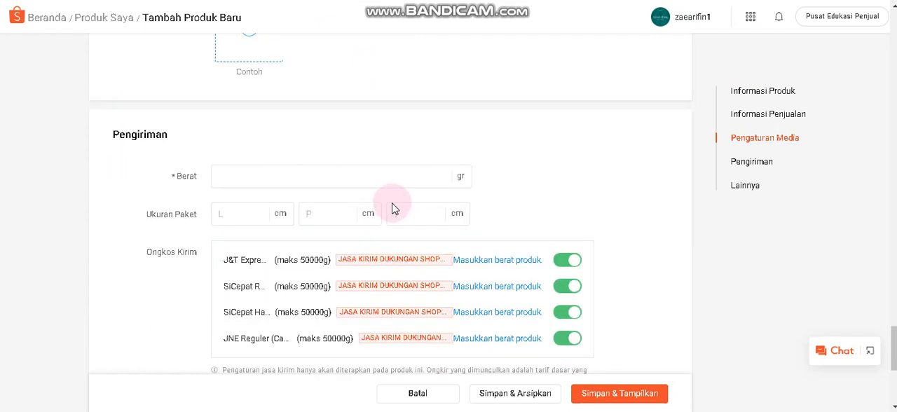
click(275, 176)
text(300)
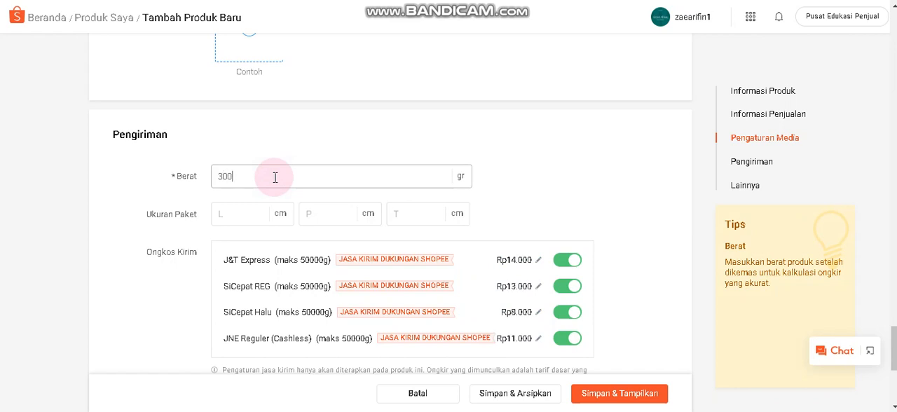
click(254, 213)
text(10)
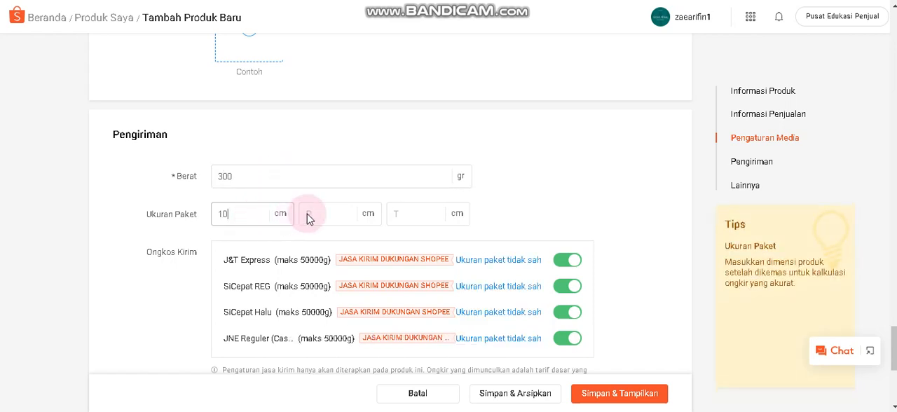
text(10)
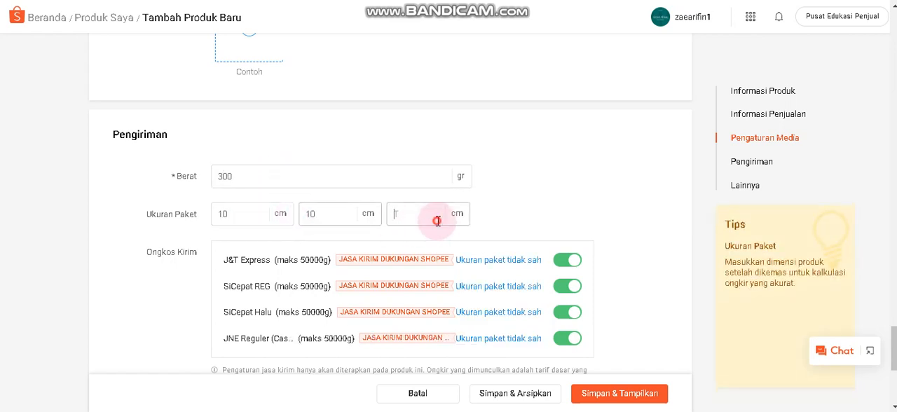
click(438, 221)
text(10)
Enter FW as the parent SKU (SKU Induk) in the Lainnya section.
scroll(439, 226, down, 2)
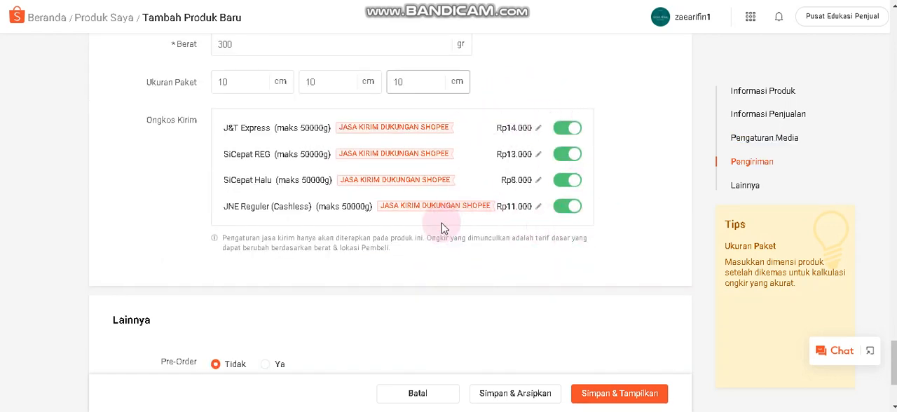
scroll(406, 252, down, 2)
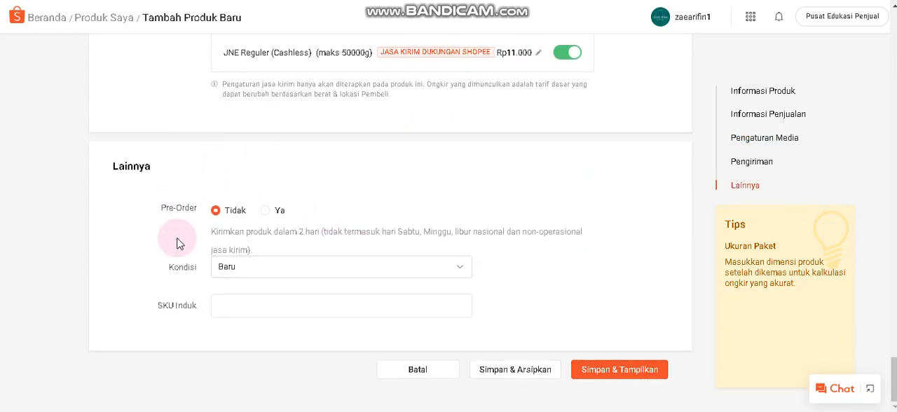
click(308, 304)
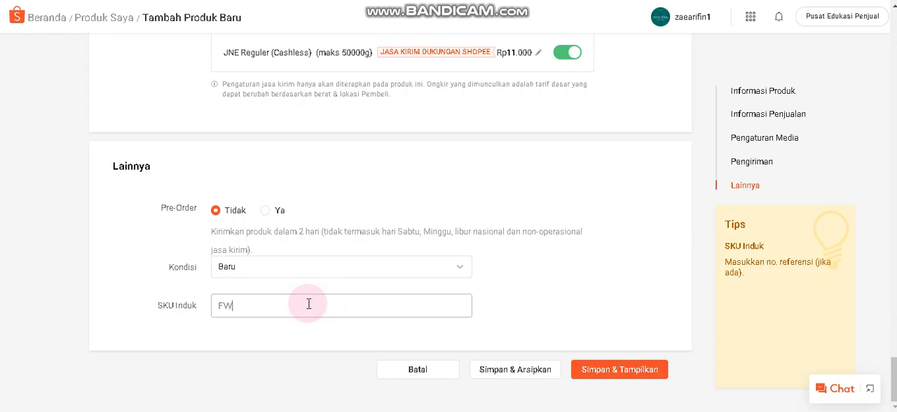
text(FW)
Set the variation code (Kode Variasi) of the Biru Benhur XL variation to FWBE.
scroll(426, 276, up, 10)
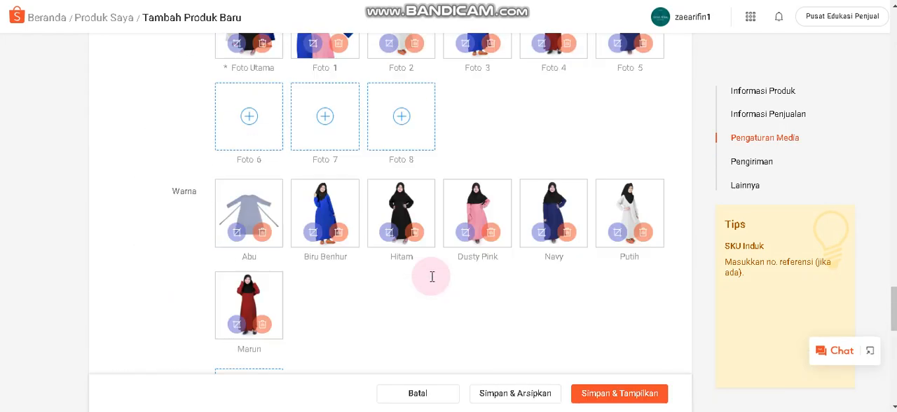
scroll(431, 276, up, 10)
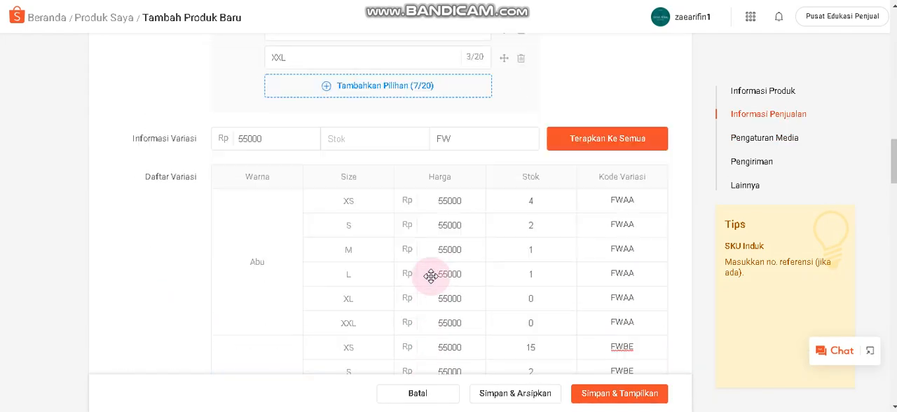
scroll(430, 276, down, 1)
scroll(431, 276, down, 2)
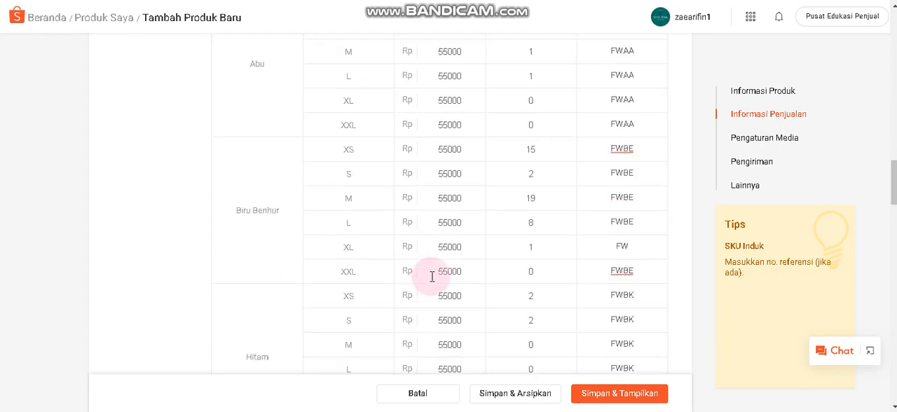
click(630, 246)
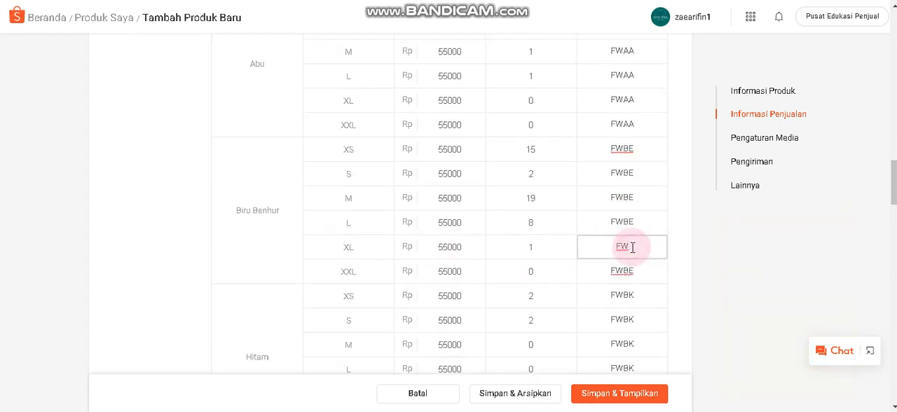
Review the completed product form, save and publish the new gamis product, and check it in the shop's product list.
scroll(634, 244, down, 8)
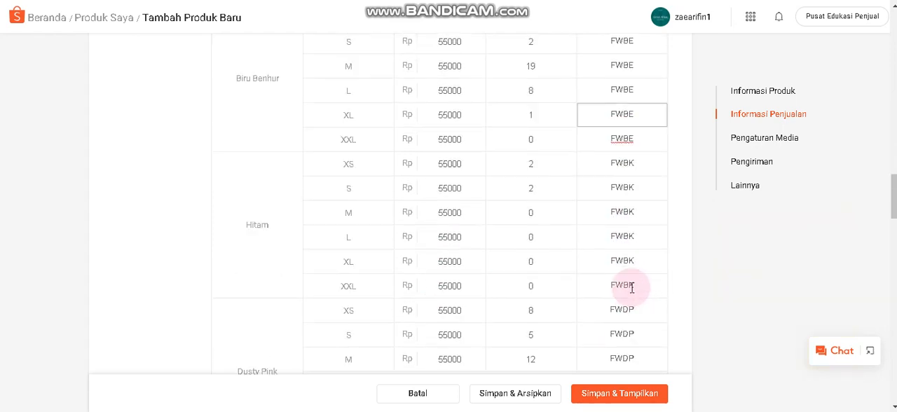
scroll(622, 289, up, 15)
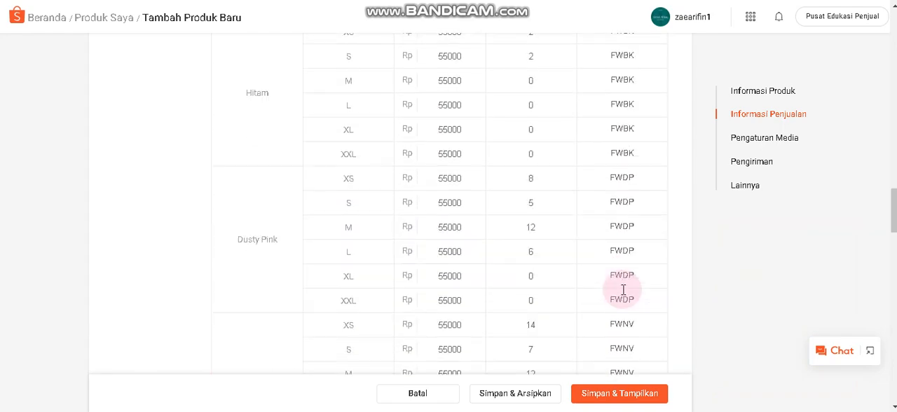
scroll(484, 278, up, 3)
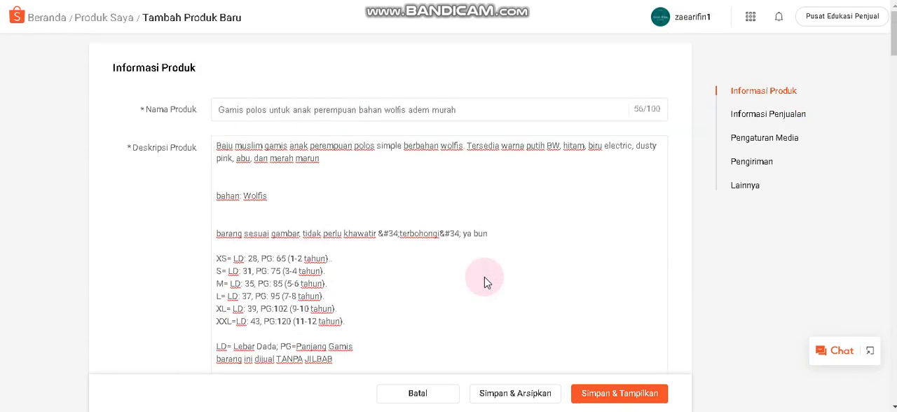
scroll(484, 278, down, 15)
scroll(483, 278, down, 15)
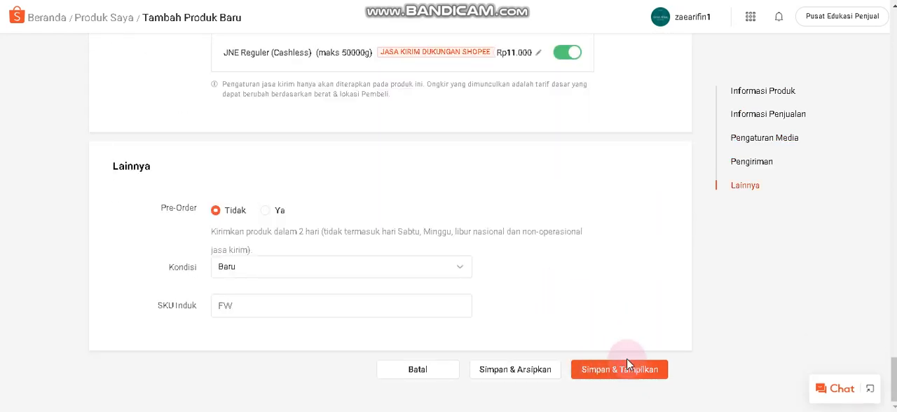
click(607, 372)
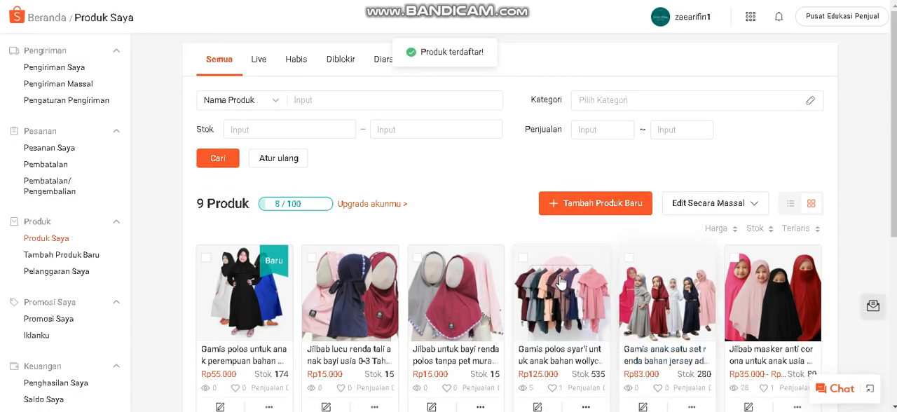
scroll(561, 280, down, 4)
scroll(390, 210, up, 3)
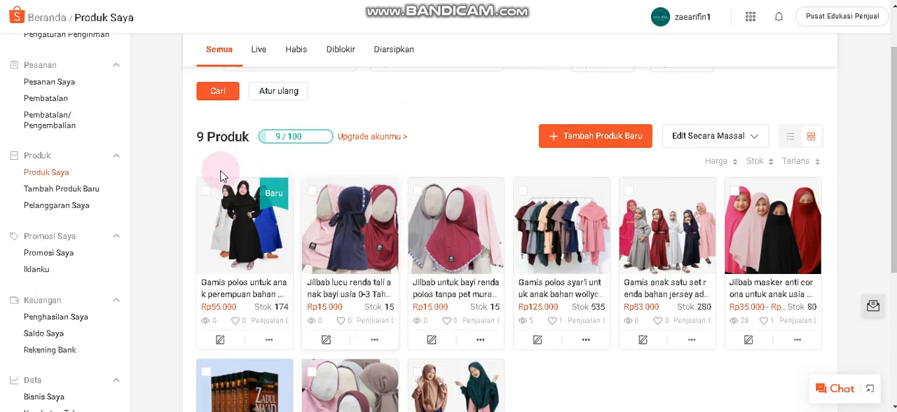